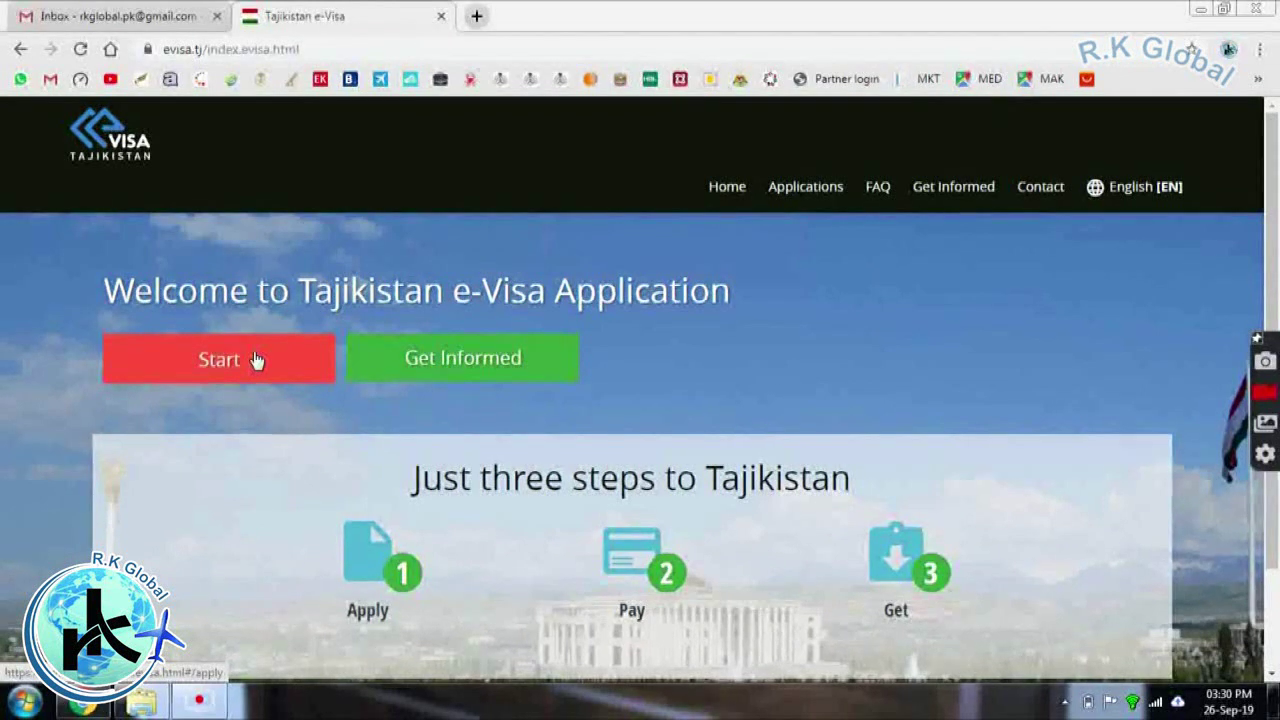
Start a new e-Visa application and scroll down to the form
left_click(255, 358)
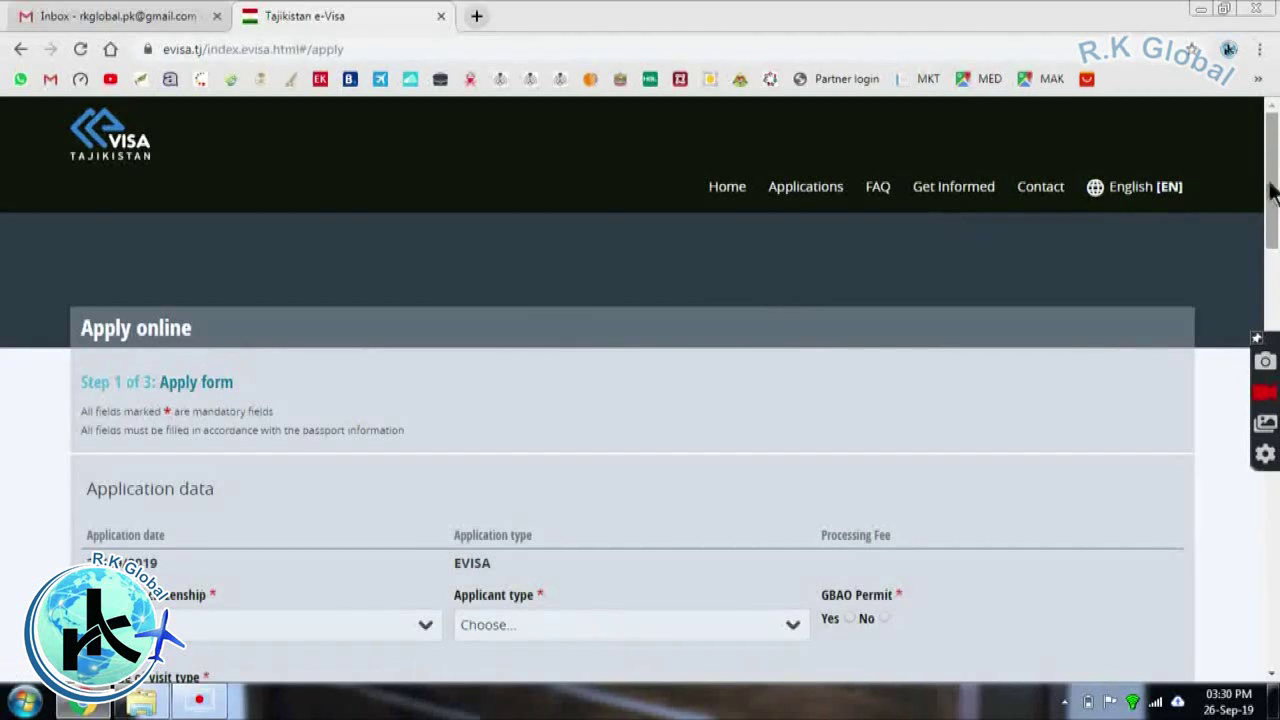
scroll(1270, 192, "down", 2)
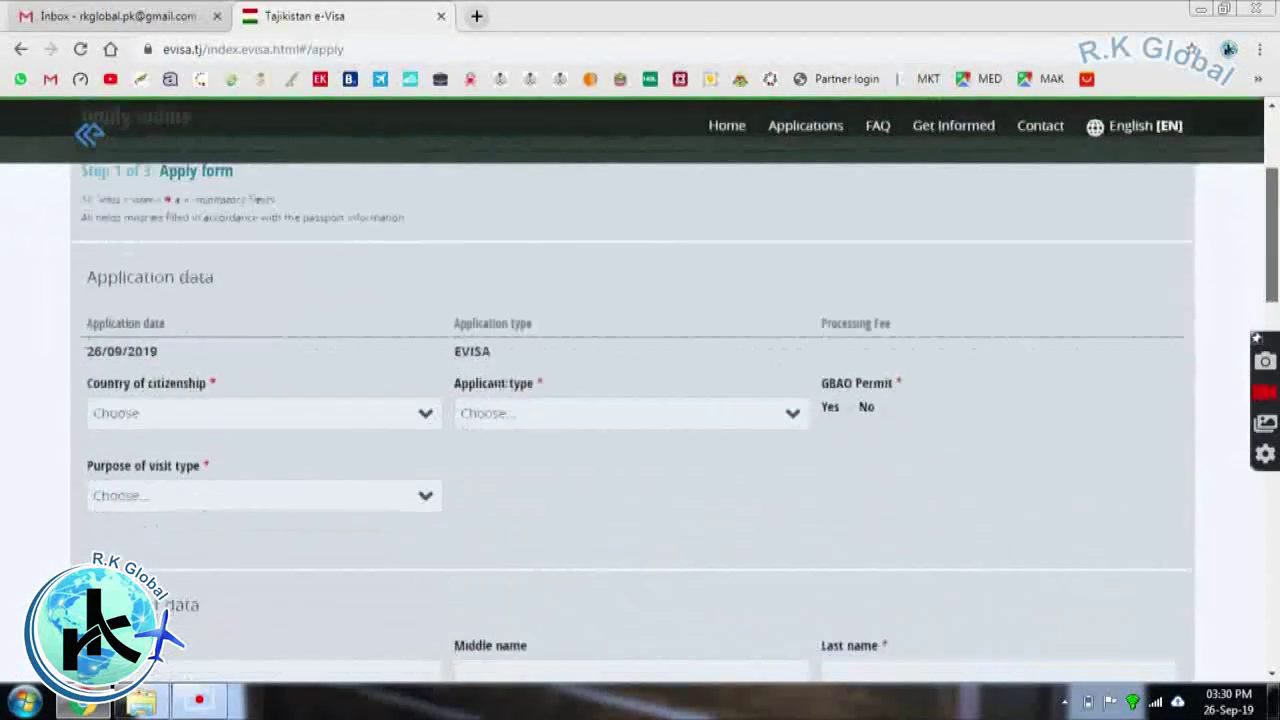
scroll(640, 400, "down", 1)
scroll(1069, 200, "down", 1)
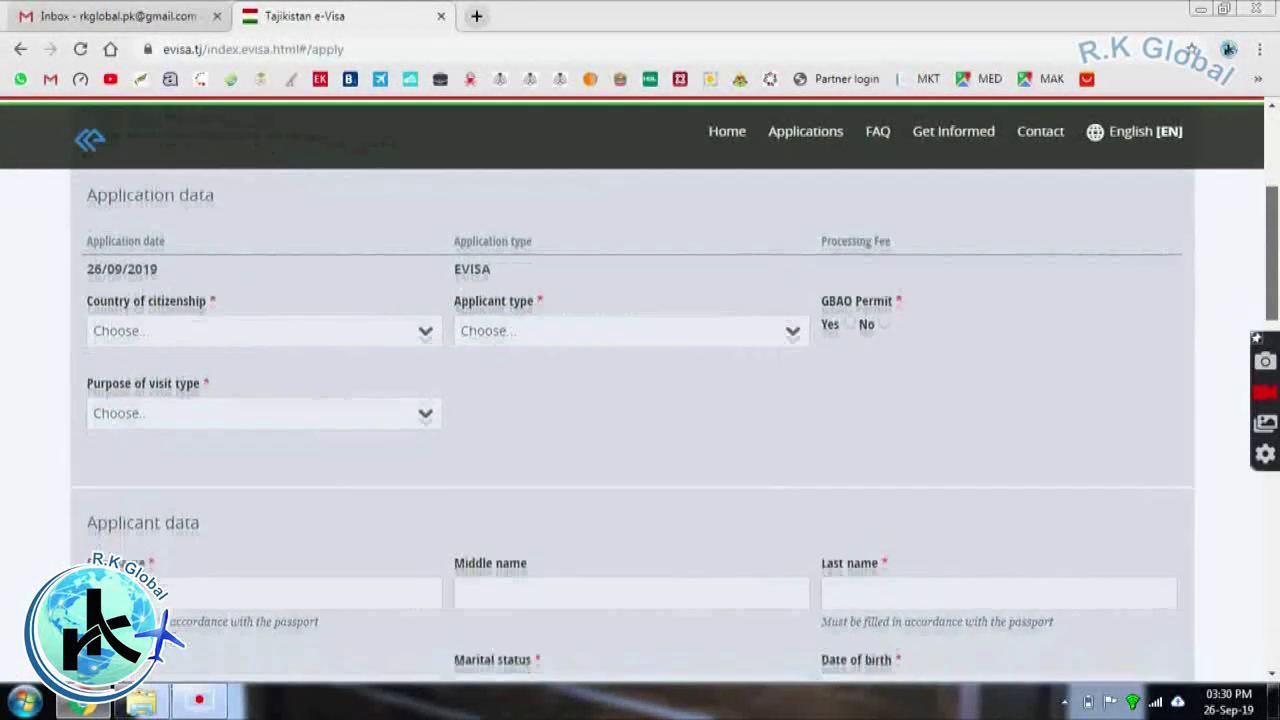
Choose Pakistan as country of citizenship and Individual as applicant type
left_click(256, 335)
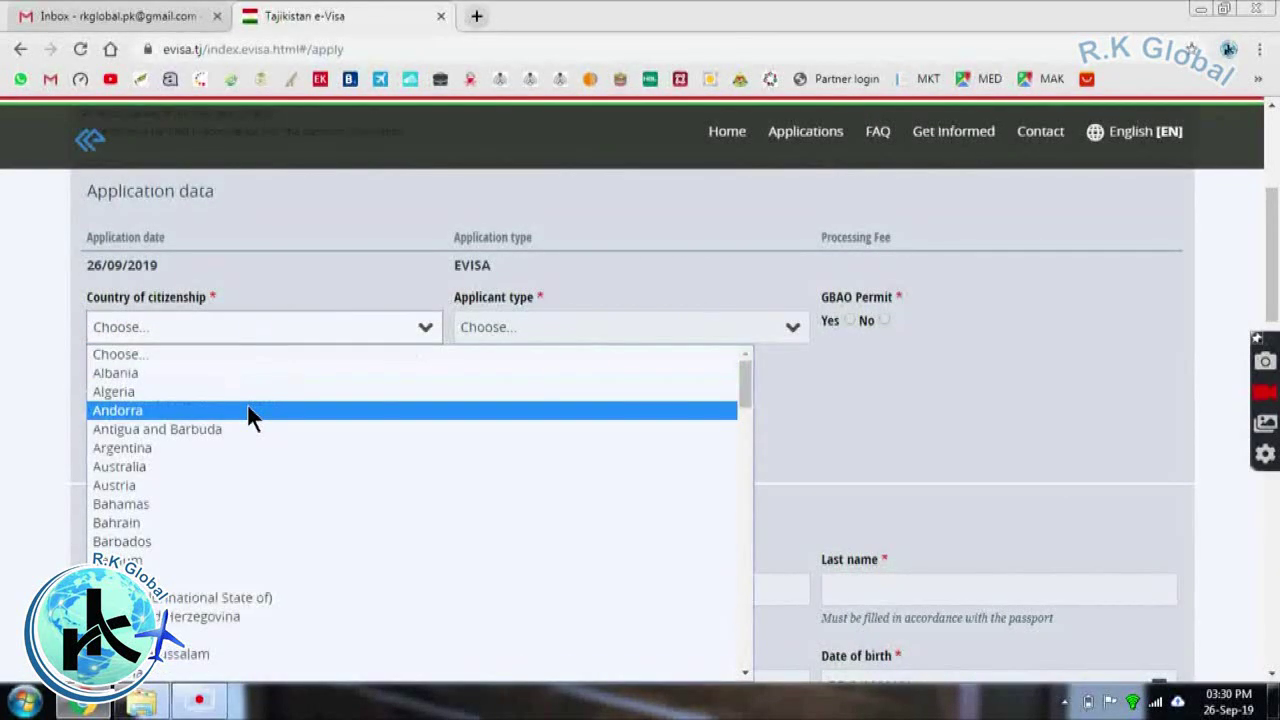
key("p")
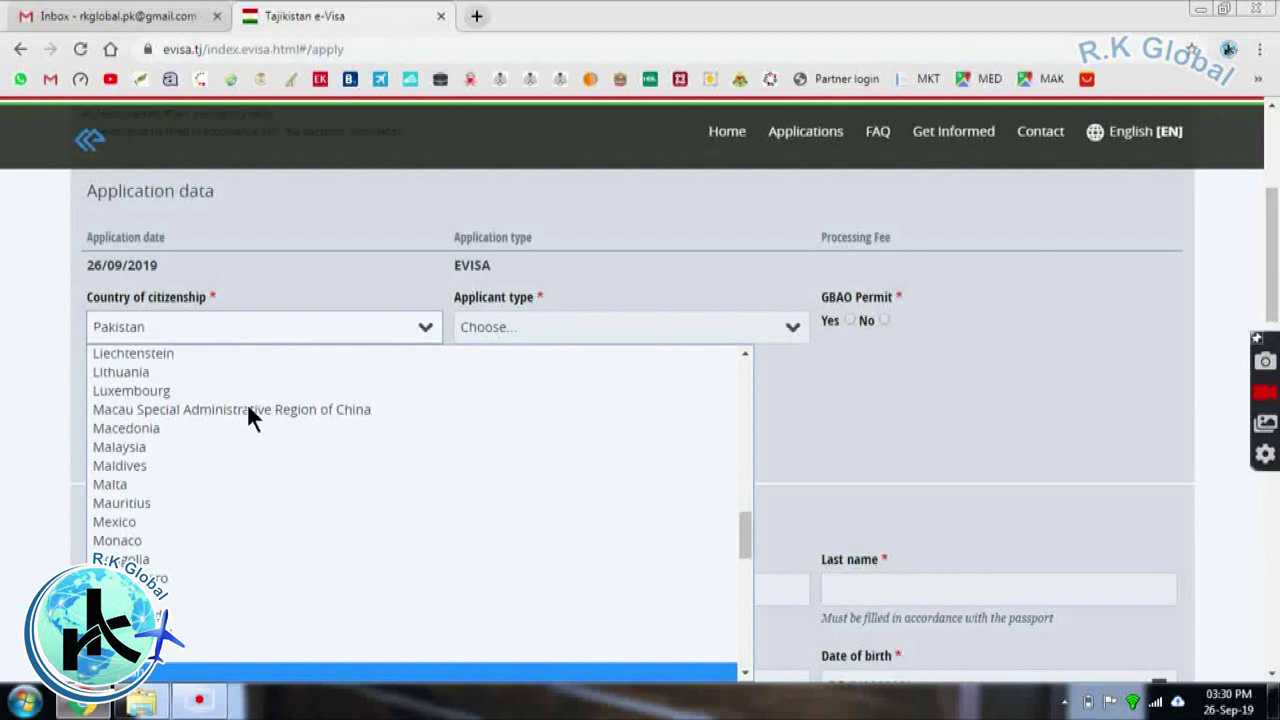
key("Return")
scroll(249, 417, "down", 1)
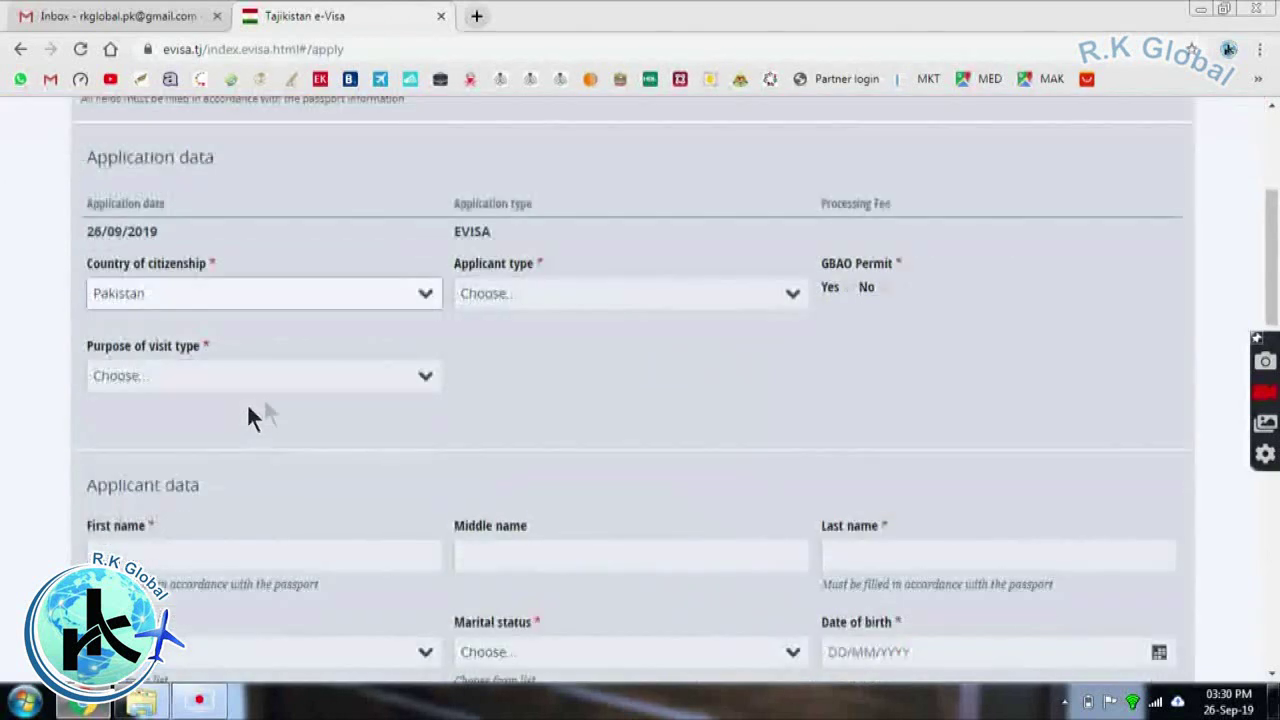
left_click(502, 297)
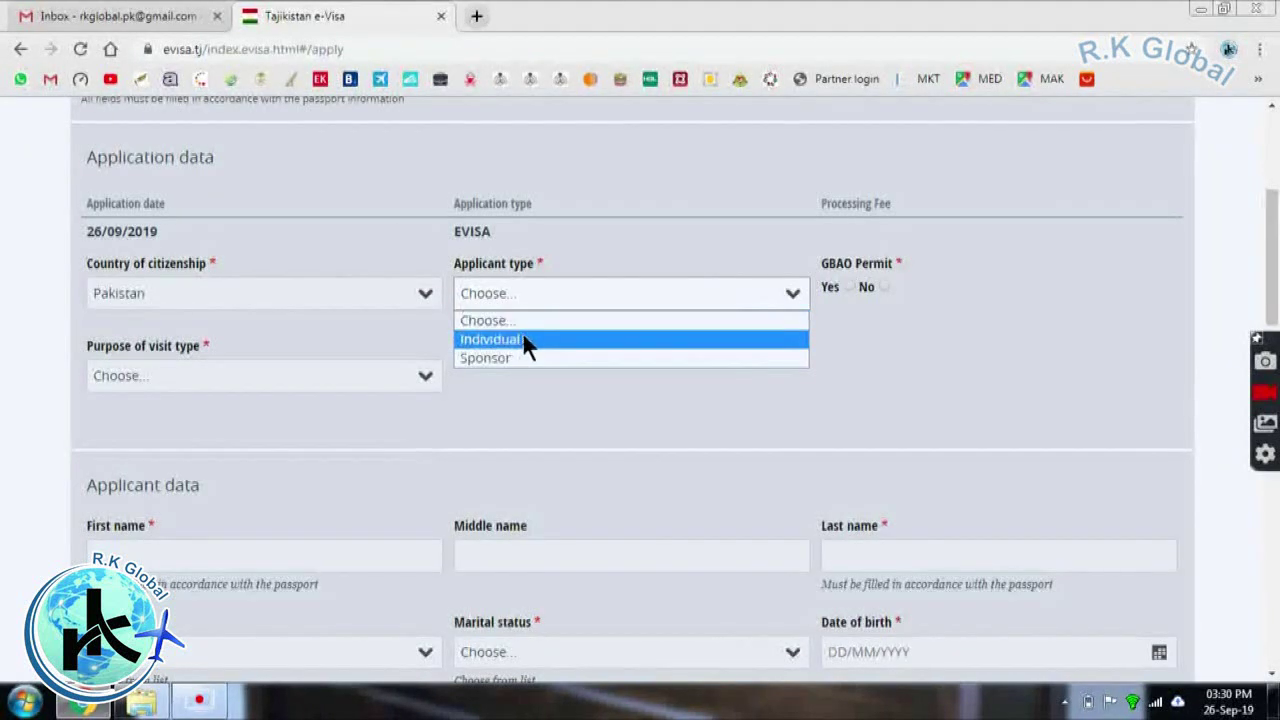
left_click(524, 339)
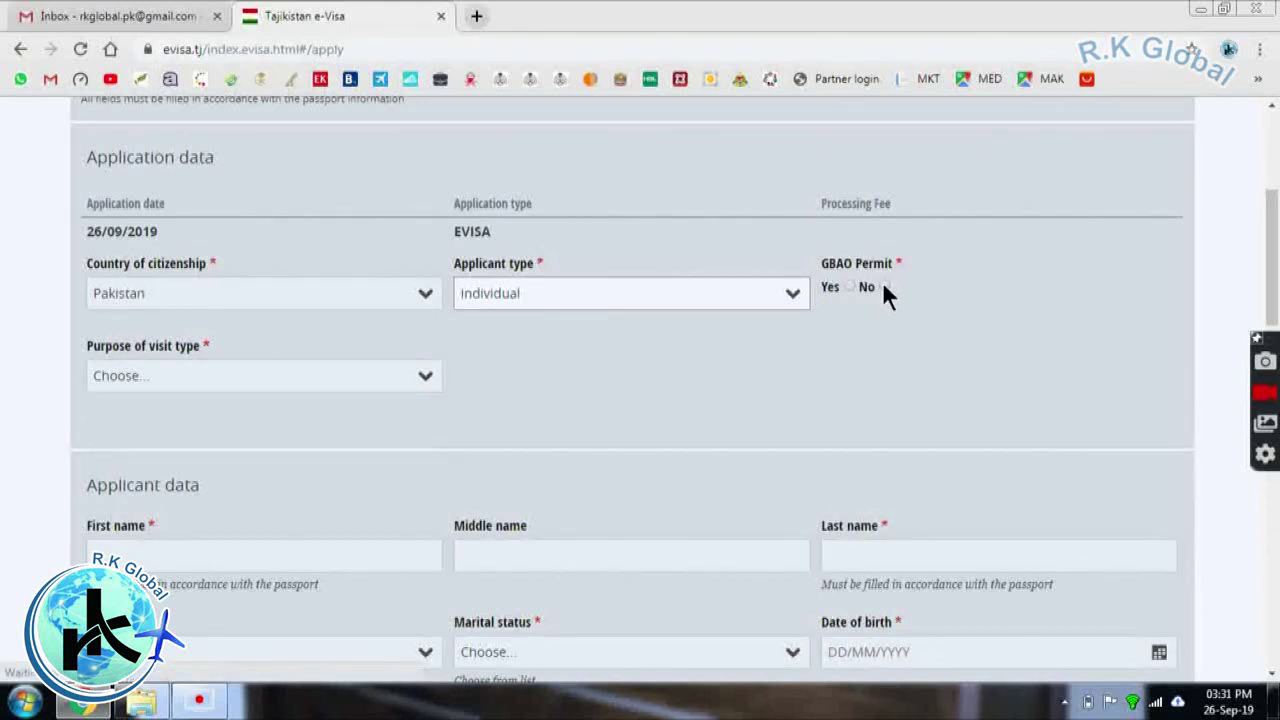
Answer No to the GBAO Permit question
left_click(883, 284)
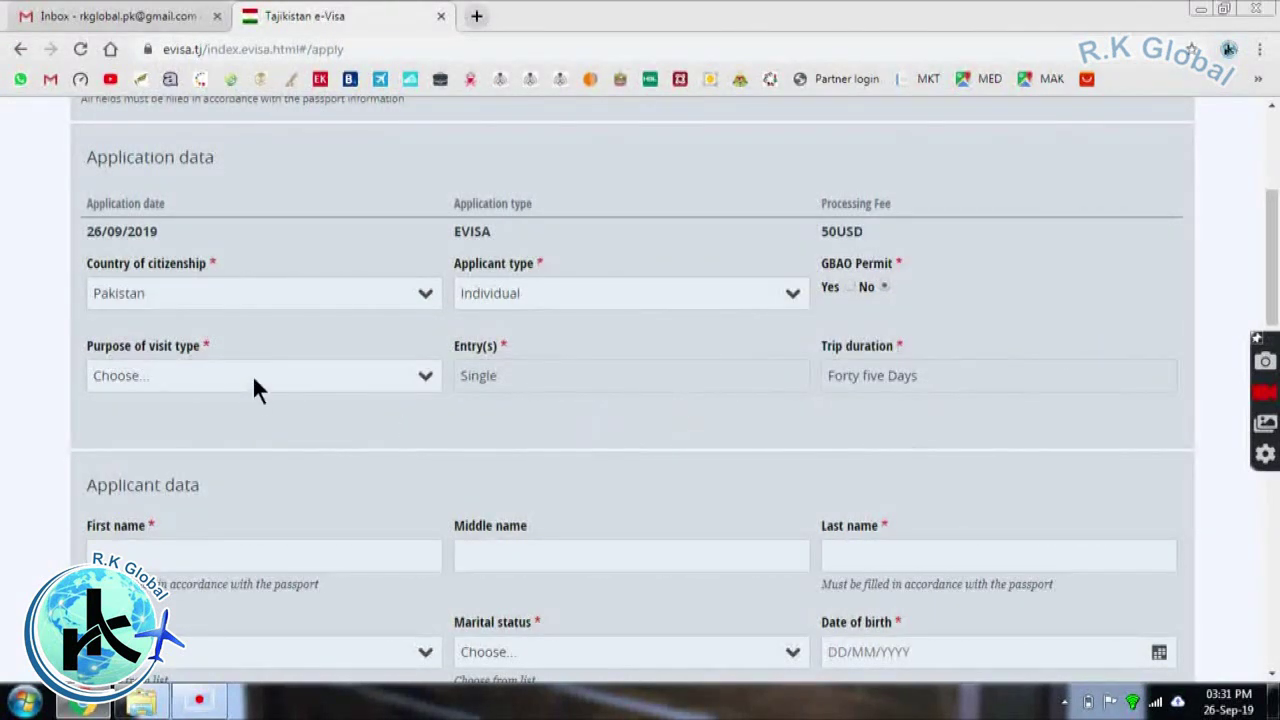
left_click(850, 286)
left_click(882, 286)
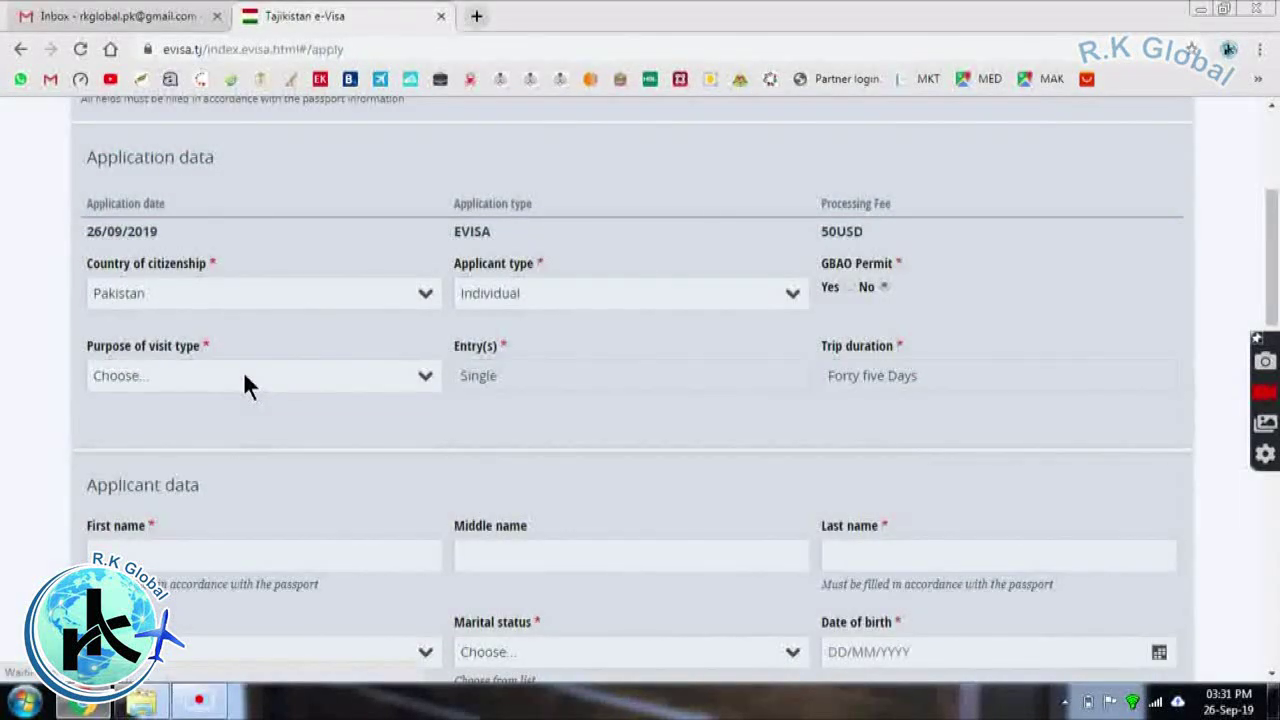
Set the visit type to Tourism and the purpose to Tourism sightseeing
left_click(243, 378)
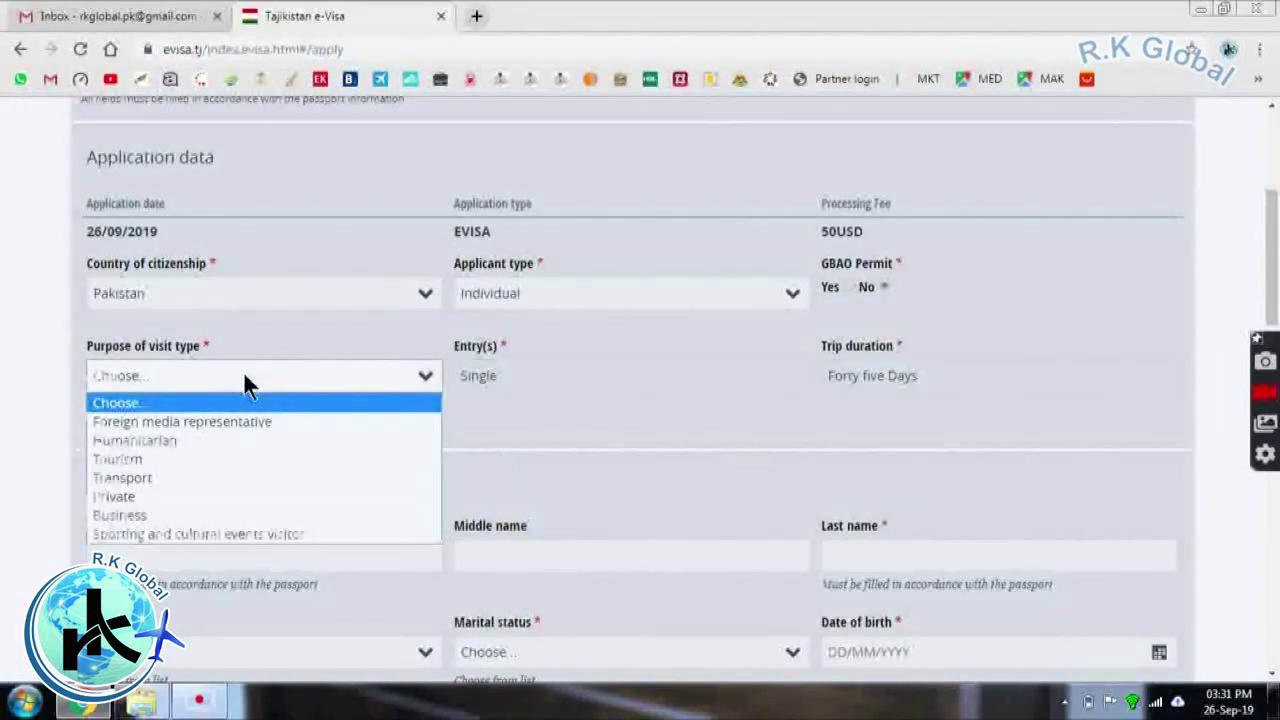
left_click(237, 460)
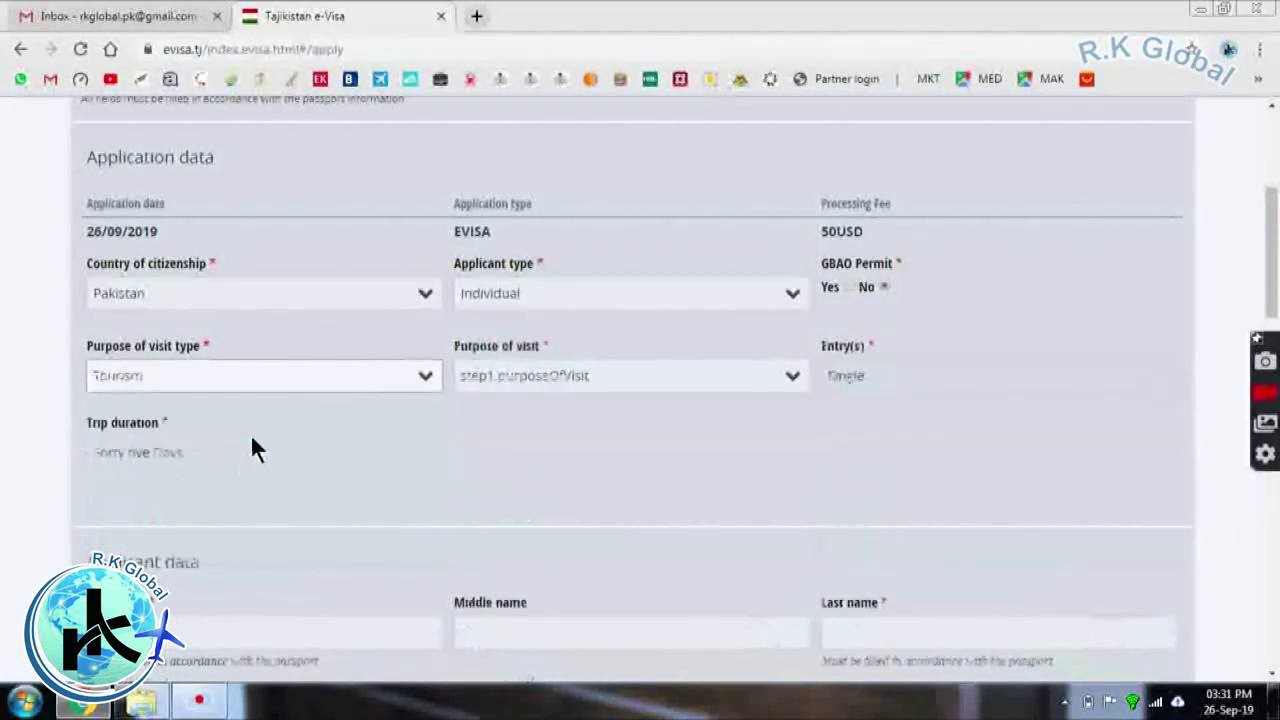
left_click(488, 385)
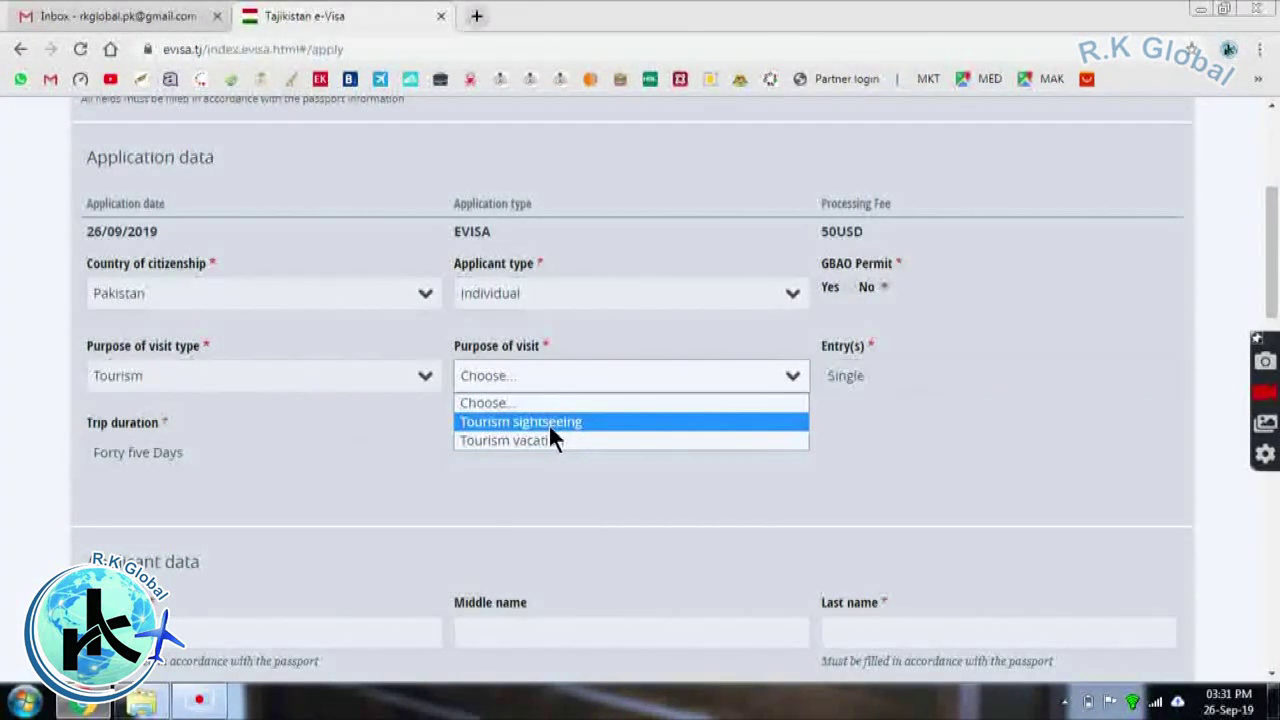
left_click(552, 423)
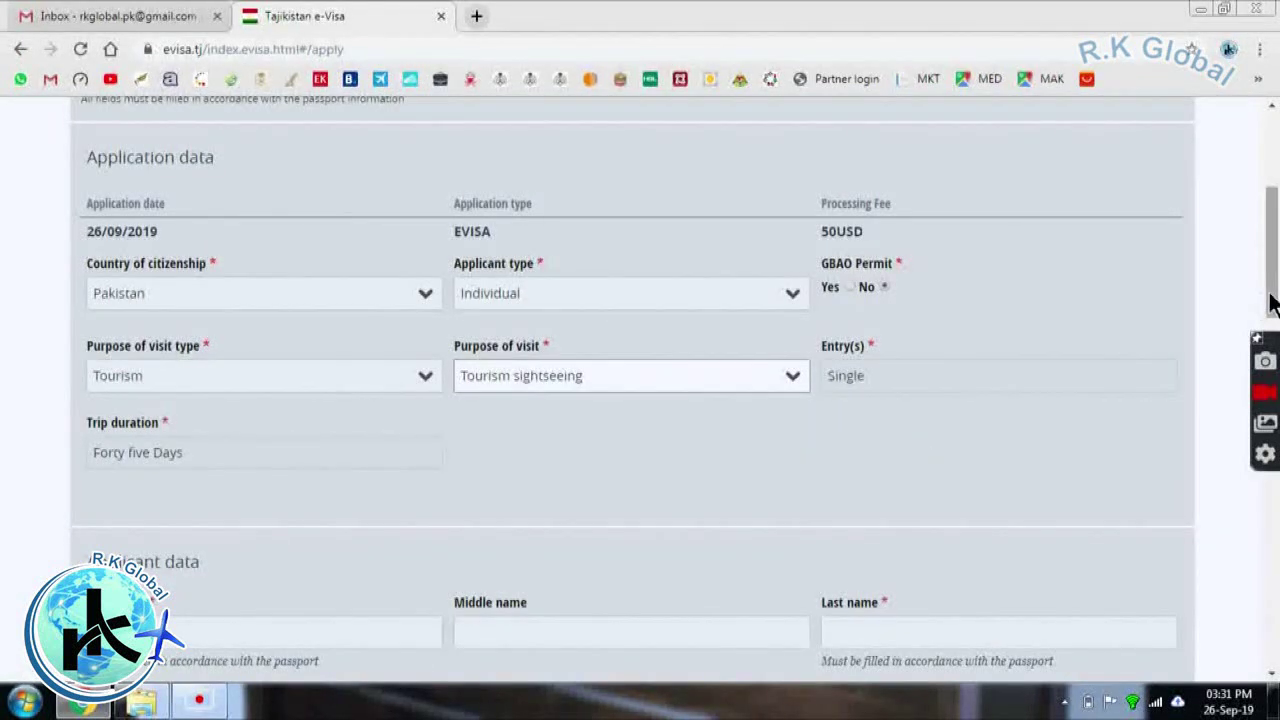
left_click_drag(1272, 305, 1270, 410)
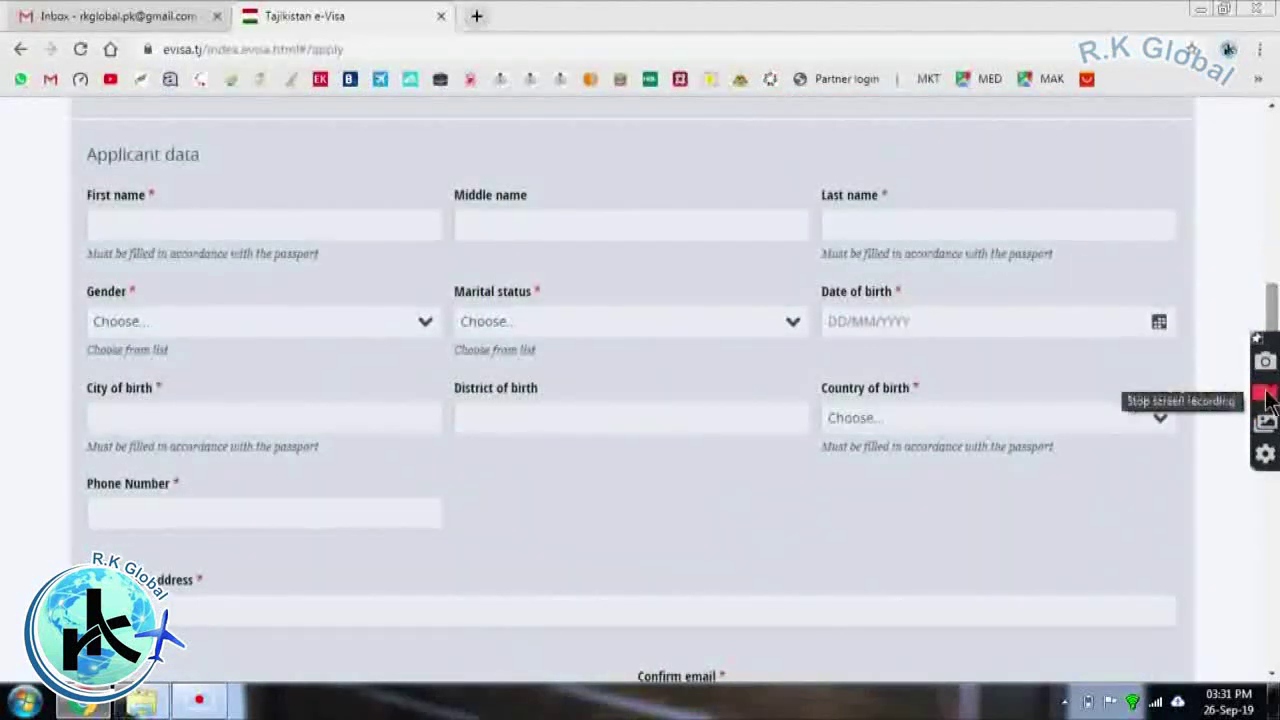
Enter the applicant's first and last names
left_click(228, 228)
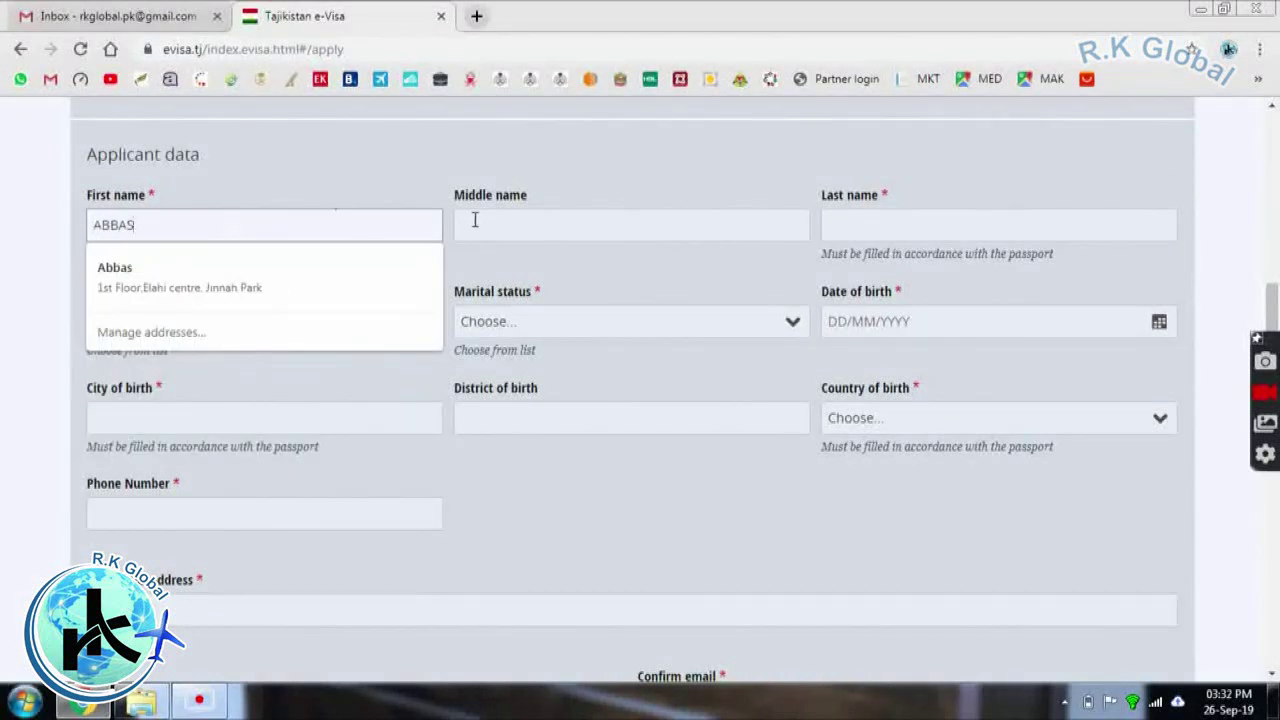
scroll(475, 220, "down", 1)
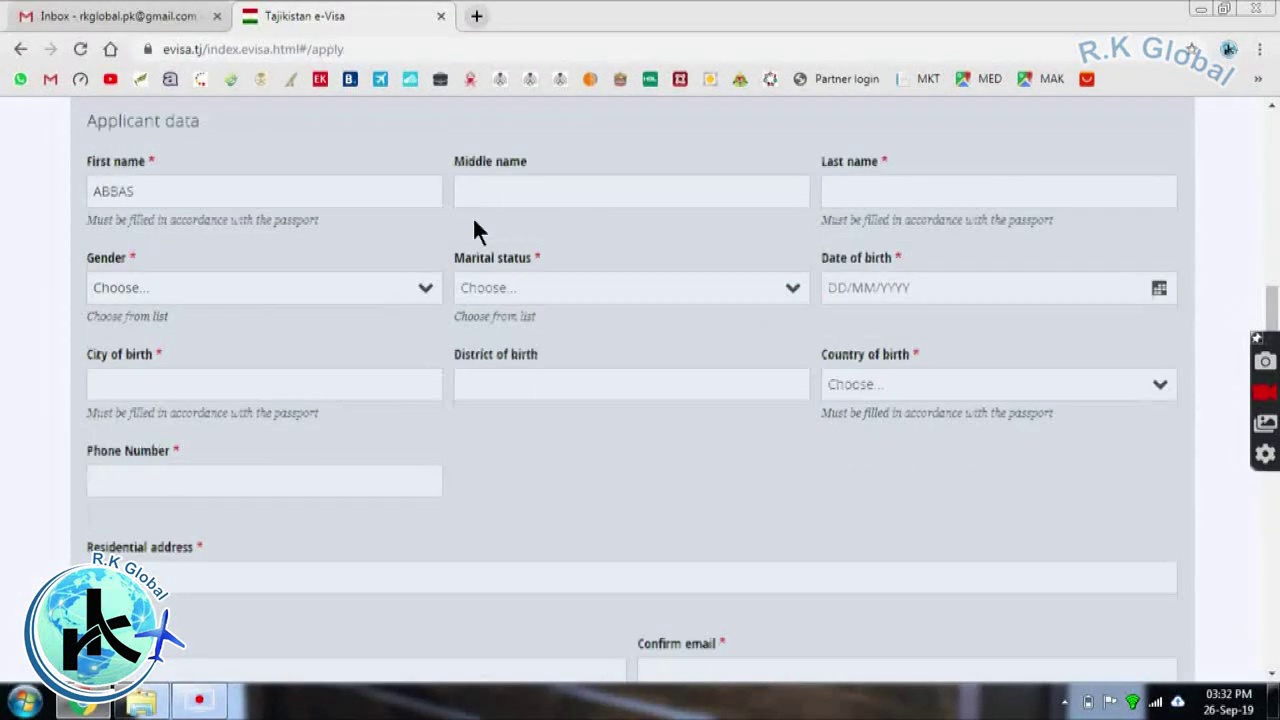
left_click(831, 185)
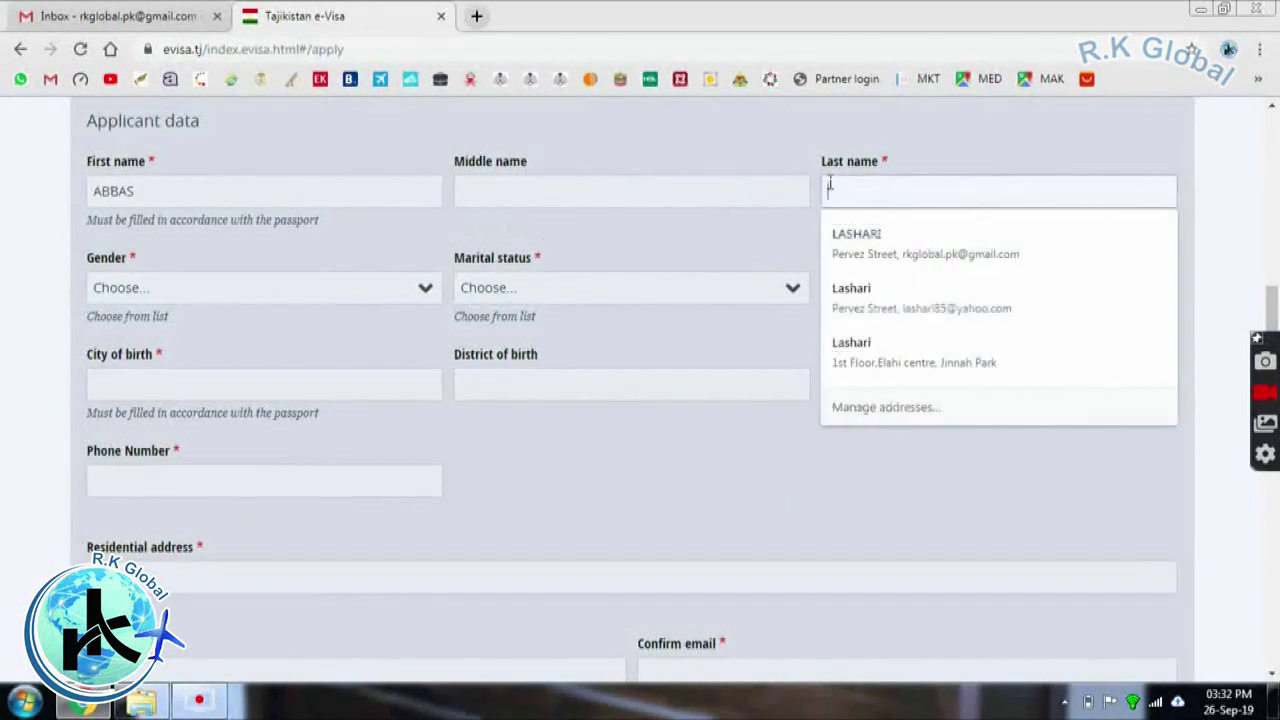
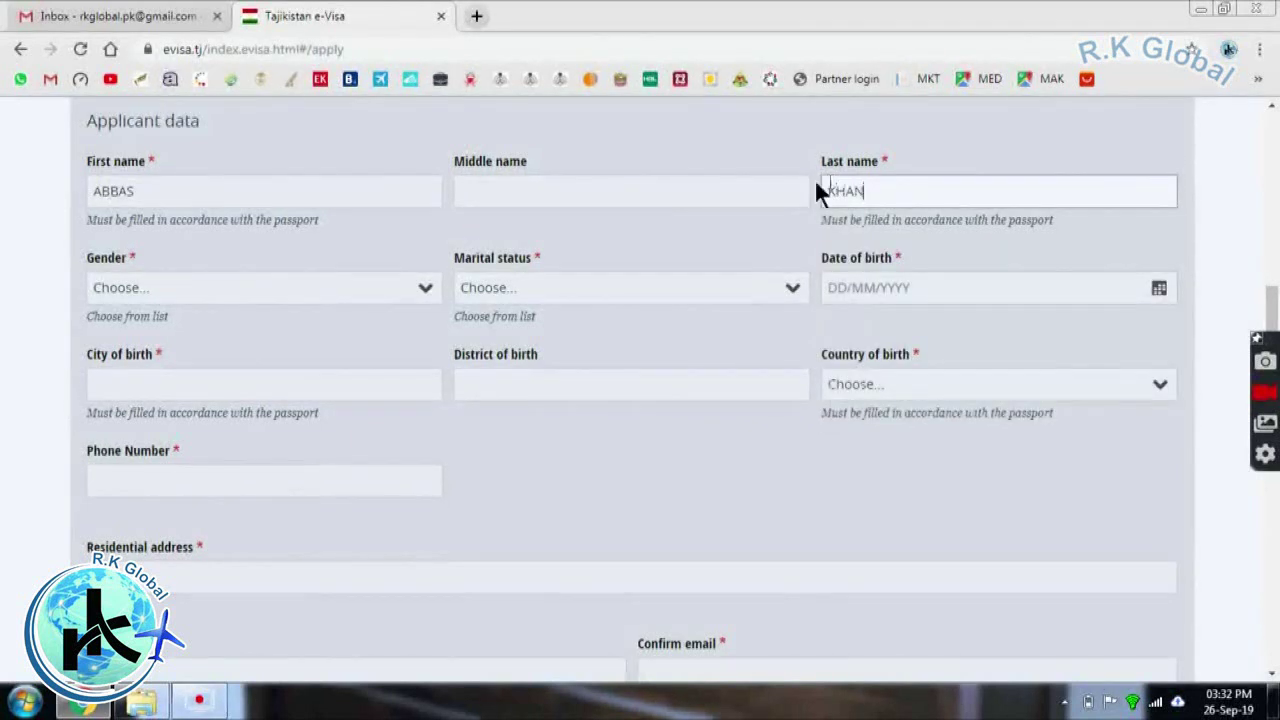
Set gender to Male and marital status to Married
left_click(252, 296)
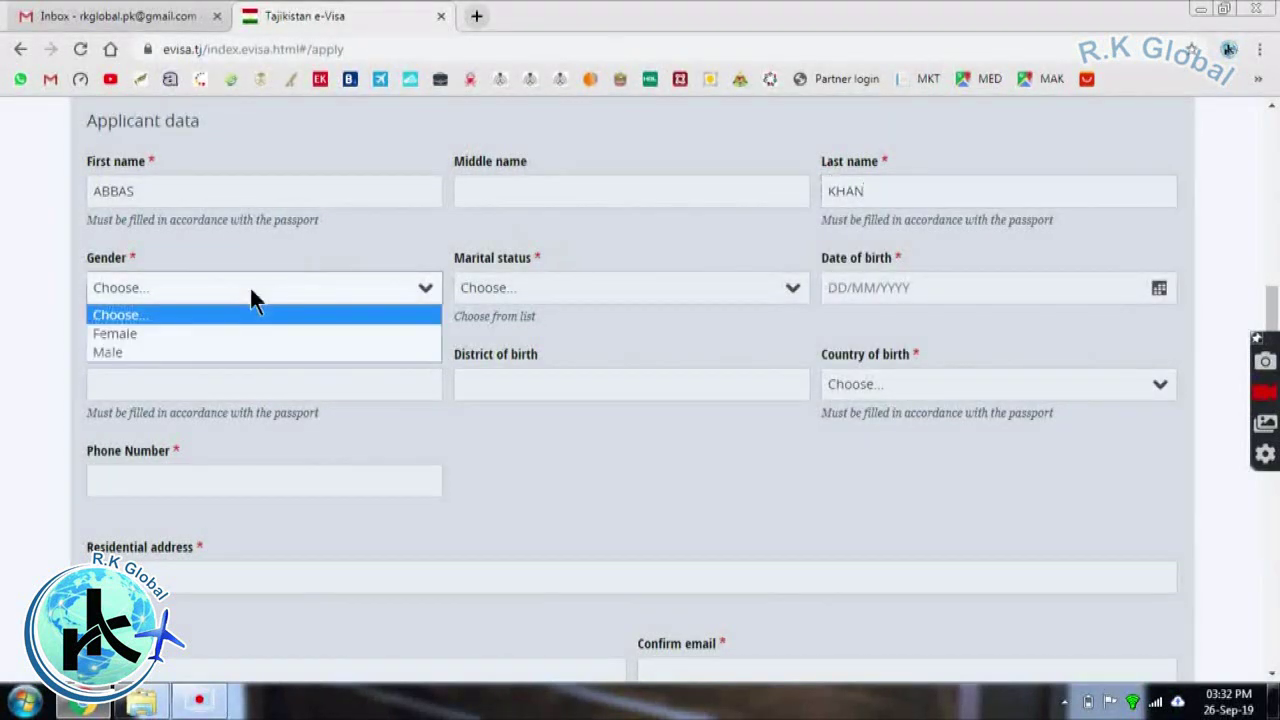
left_click(252, 352)
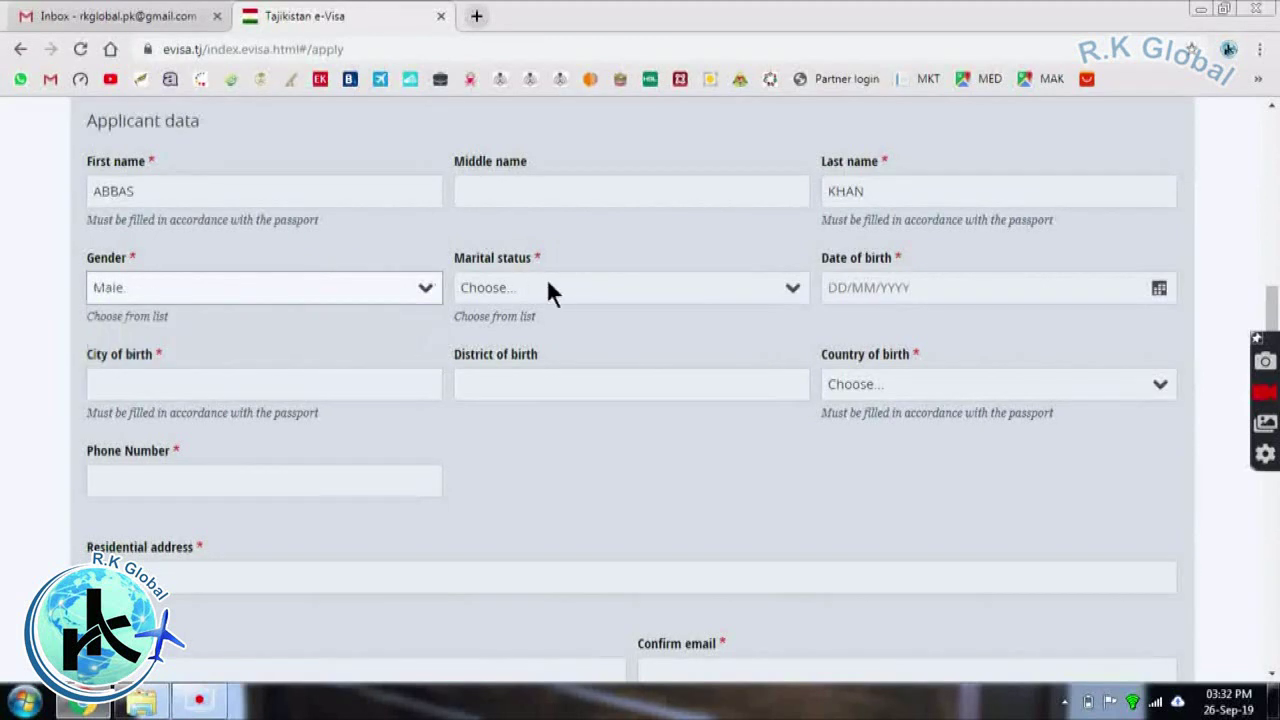
left_click(551, 292)
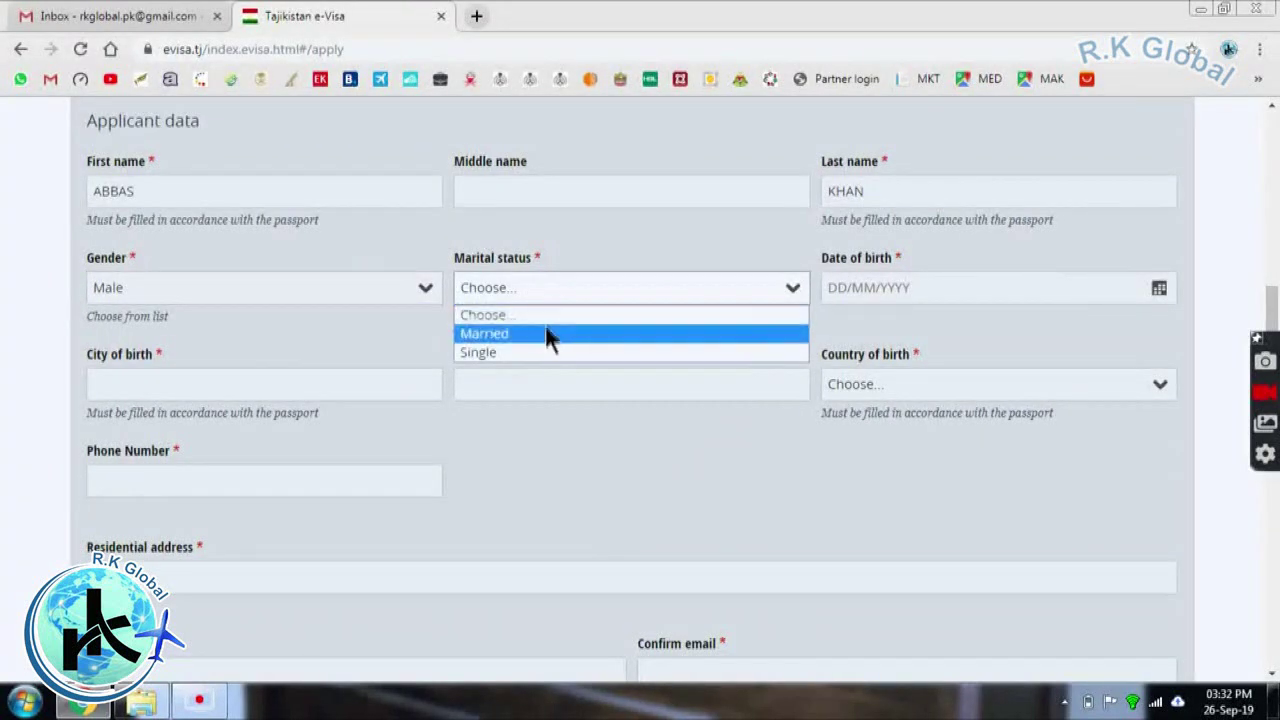
left_click(546, 333)
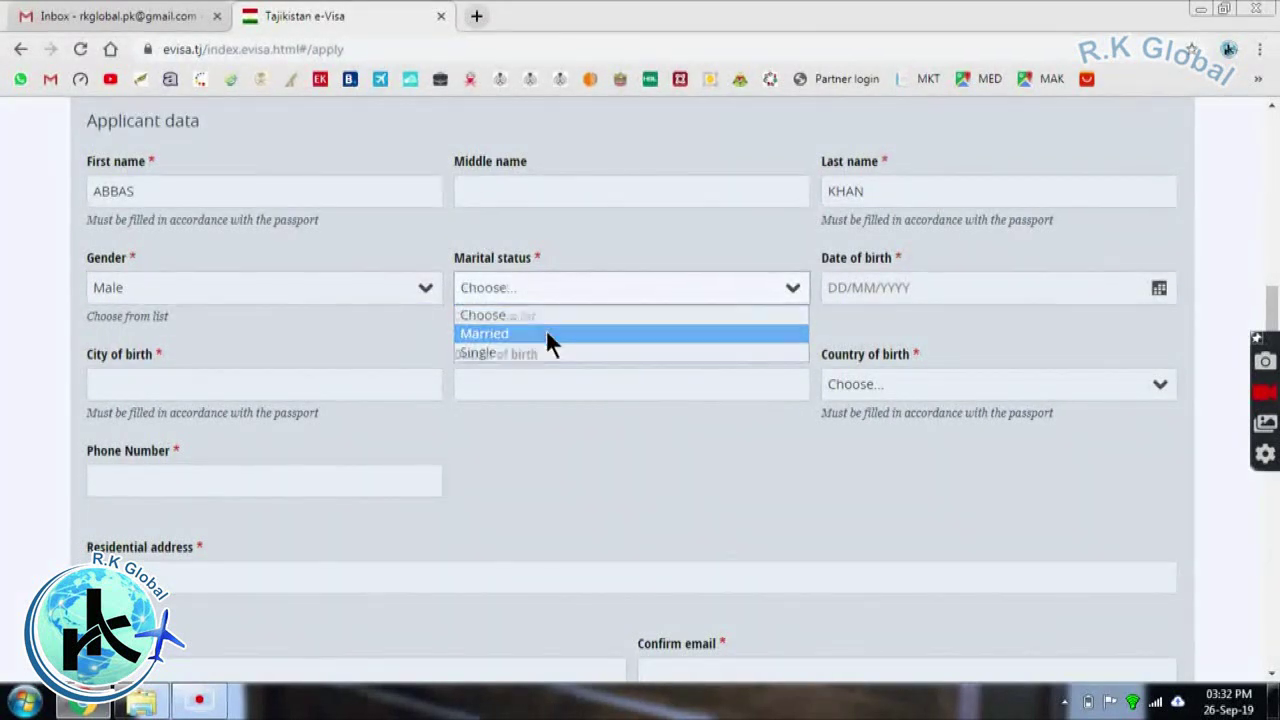
Pick 1 January 1998 as the date of birth and move down to Applicant data
left_click(873, 287)
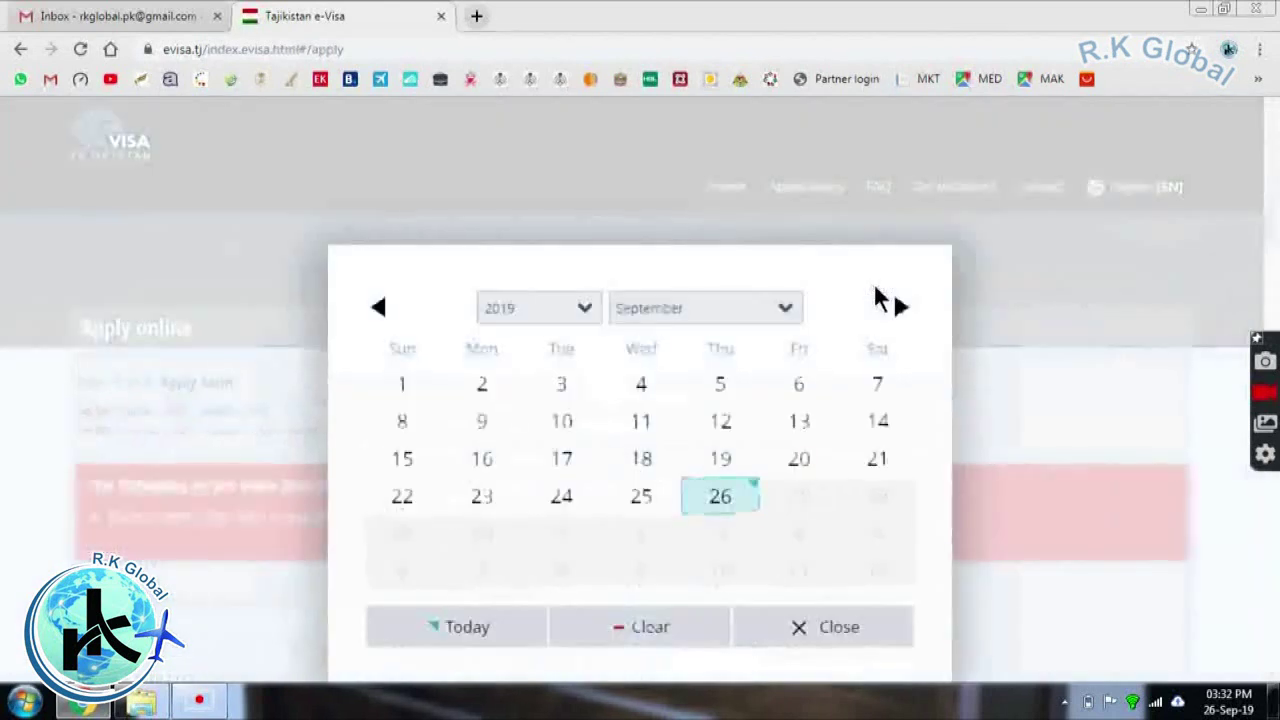
left_click(540, 307)
scroll(518, 328, "up", 2)
left_click(518, 330)
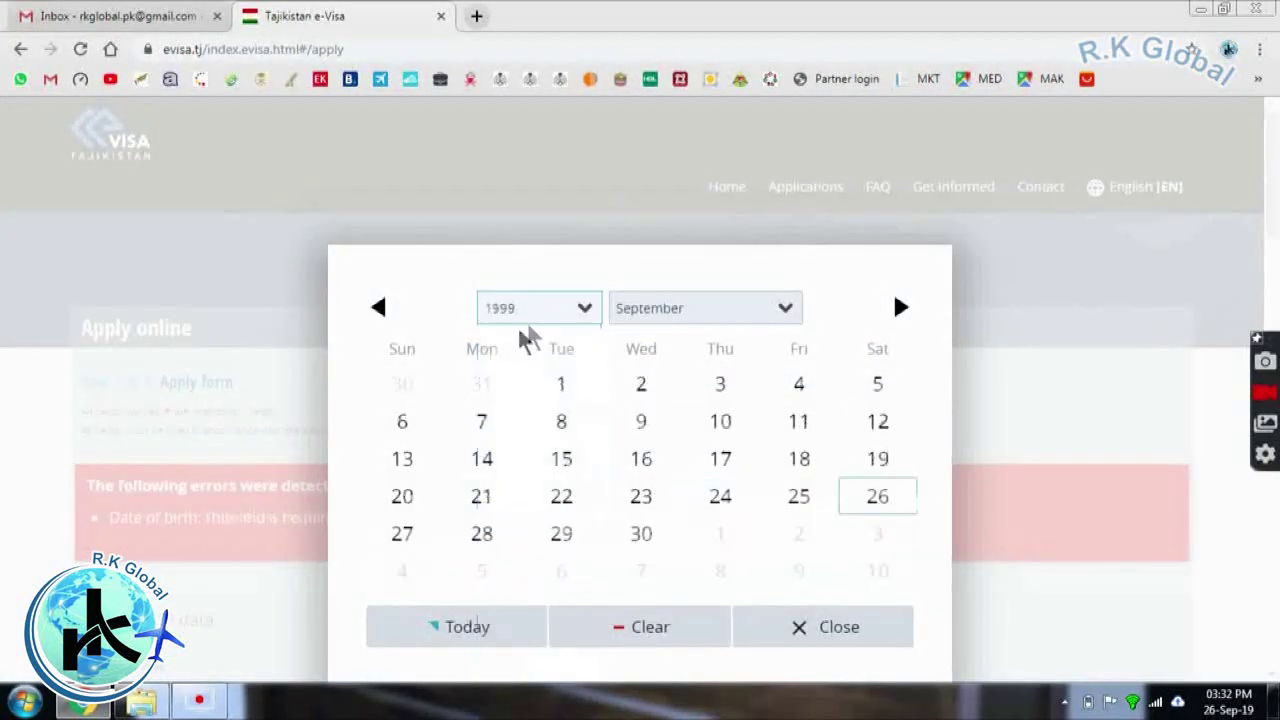
left_click(647, 300)
left_click(641, 333)
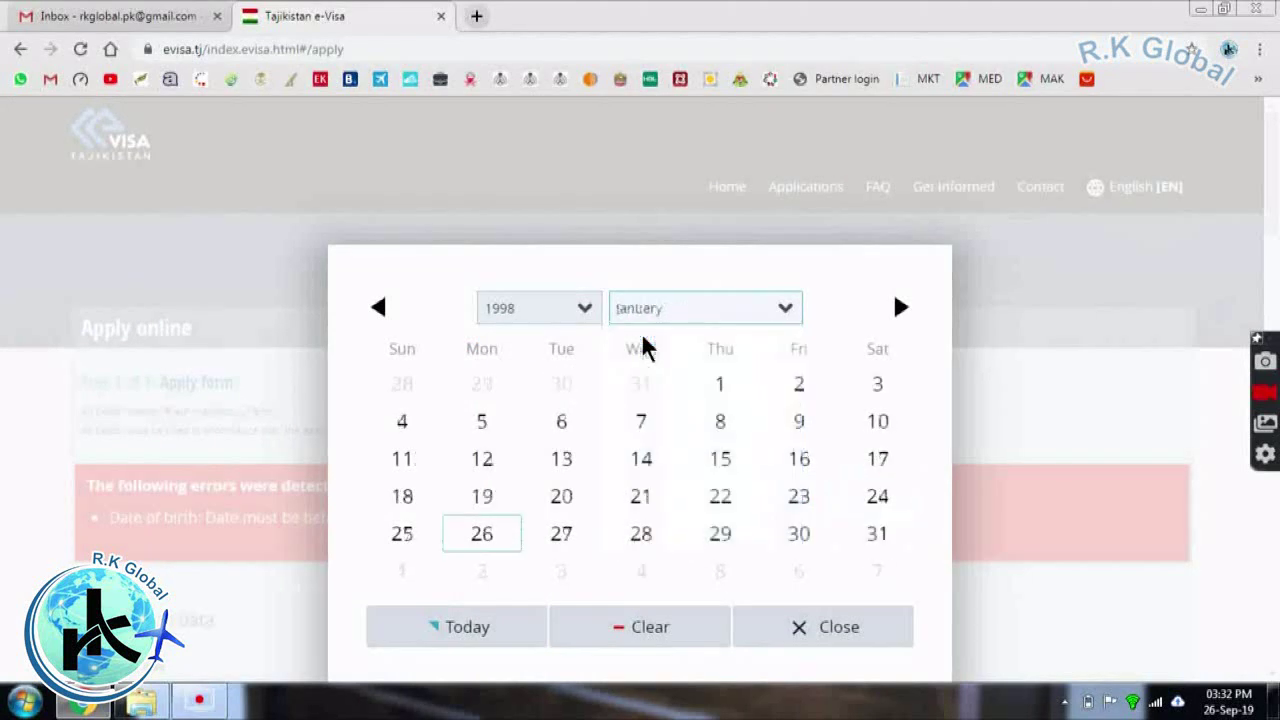
left_click(730, 388)
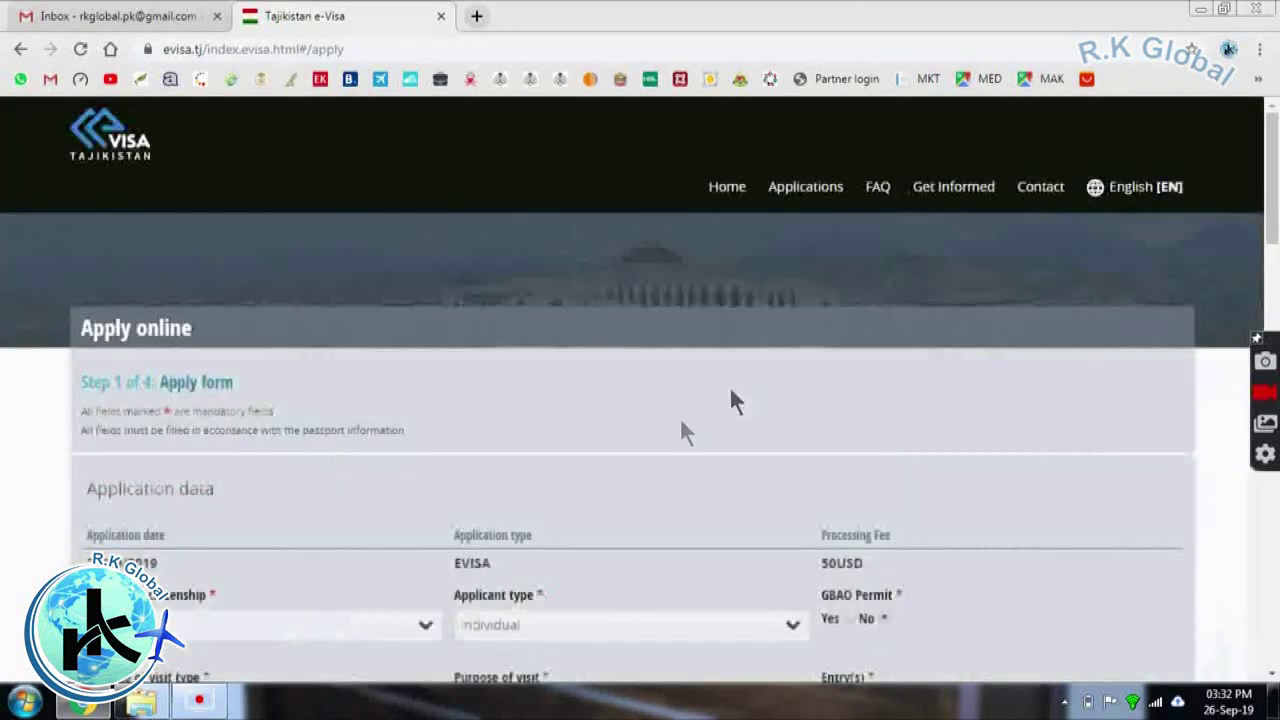
left_click_drag(1275, 197, 1270, 370)
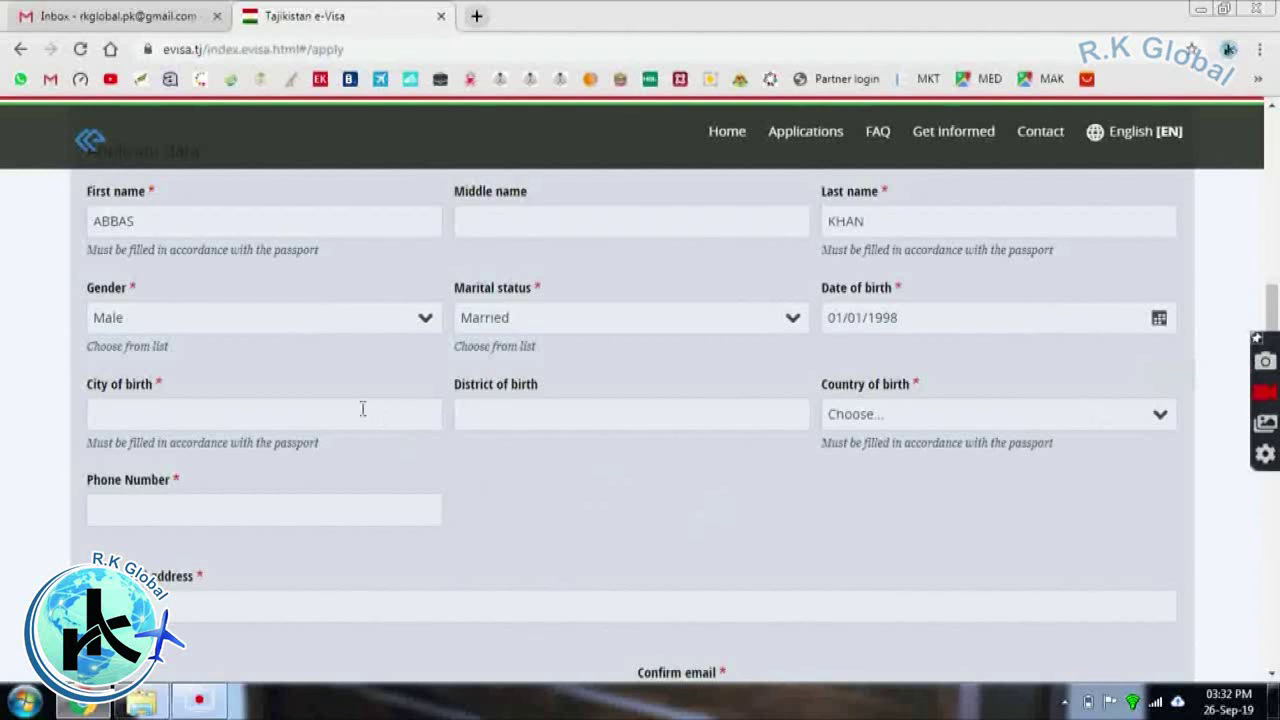
Fill the city of birth with Sheikhupura and clear the wrongly filled middle name
left_click(290, 418)
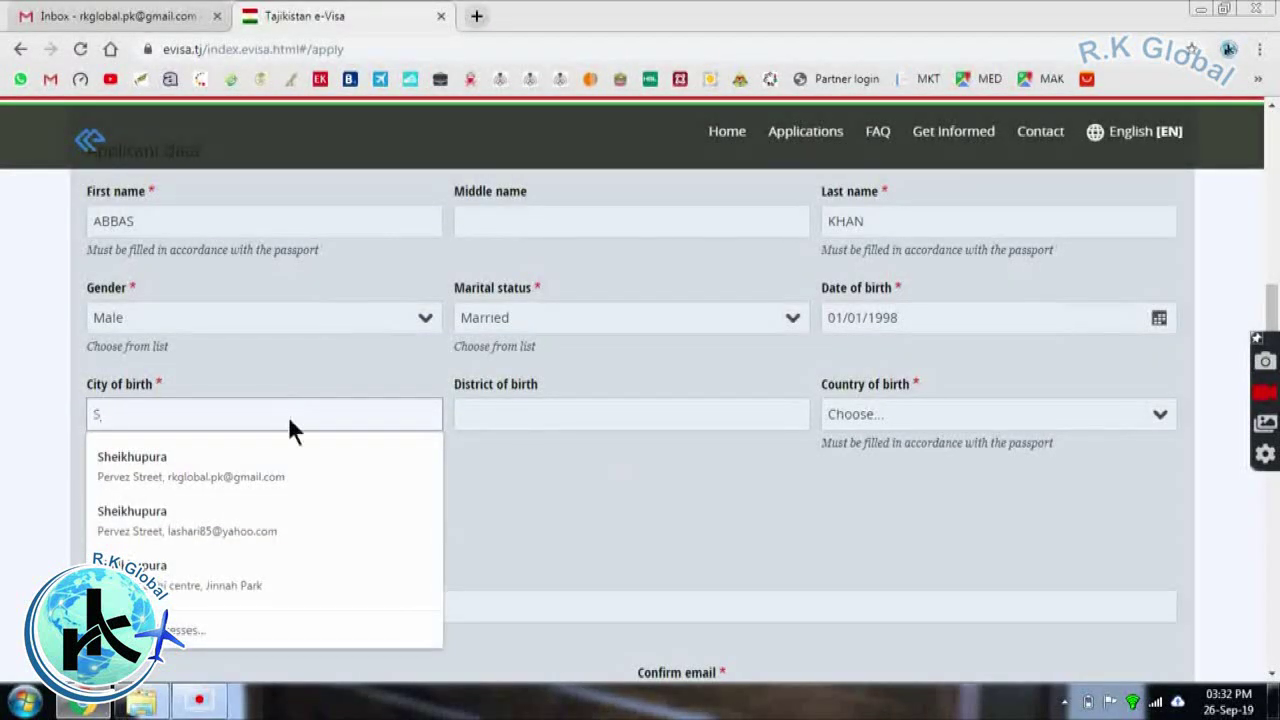
scroll(290, 430, "down", 1)
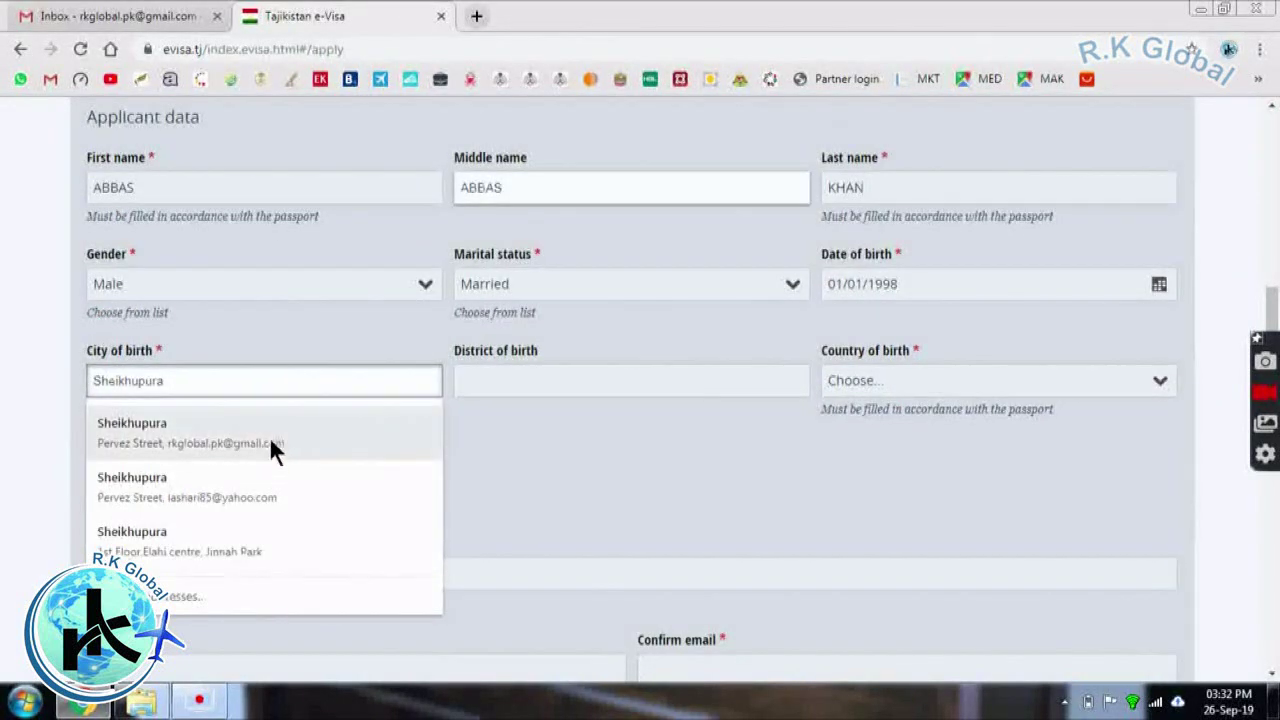
left_click(269, 436)
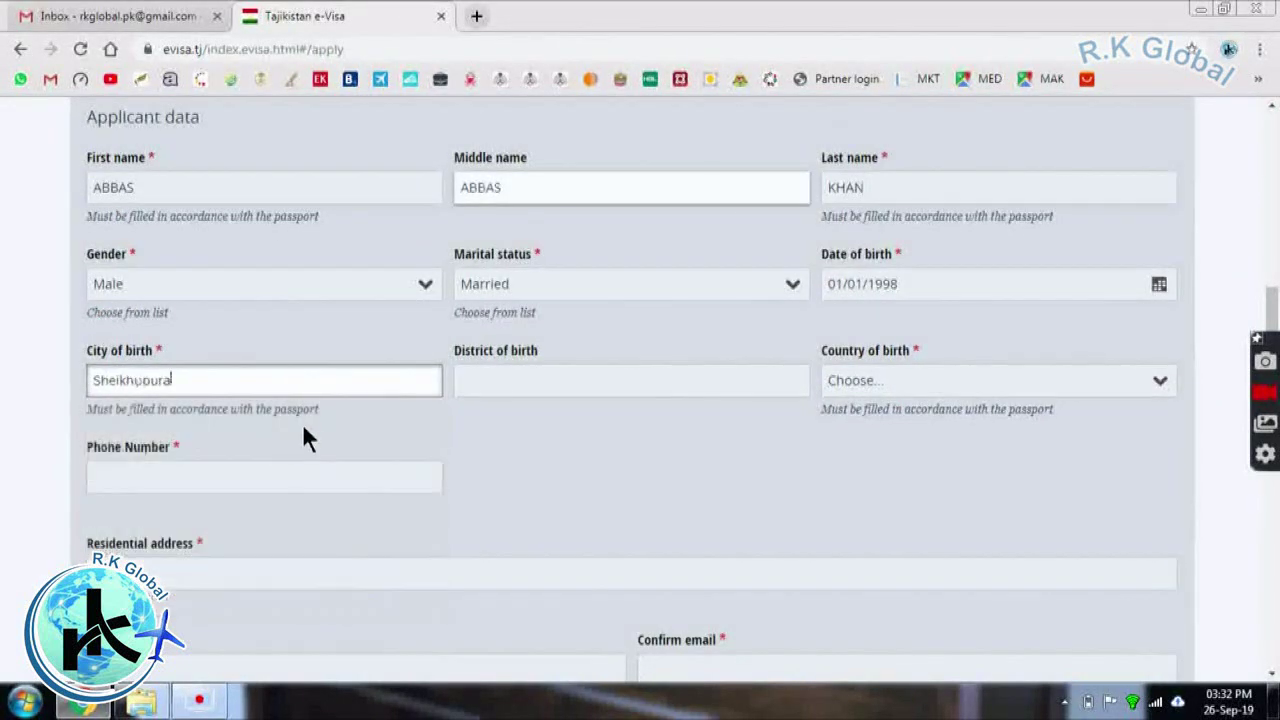
left_click(523, 183)
key("BackSpace")
key("BackSpace")
key("BackSpace")
key("BackSpace")
key("BackSpace")
Enter SHEIKHUPU as district of birth, choose Pakistan as birth country, and autofill phone and address
left_click(506, 374)
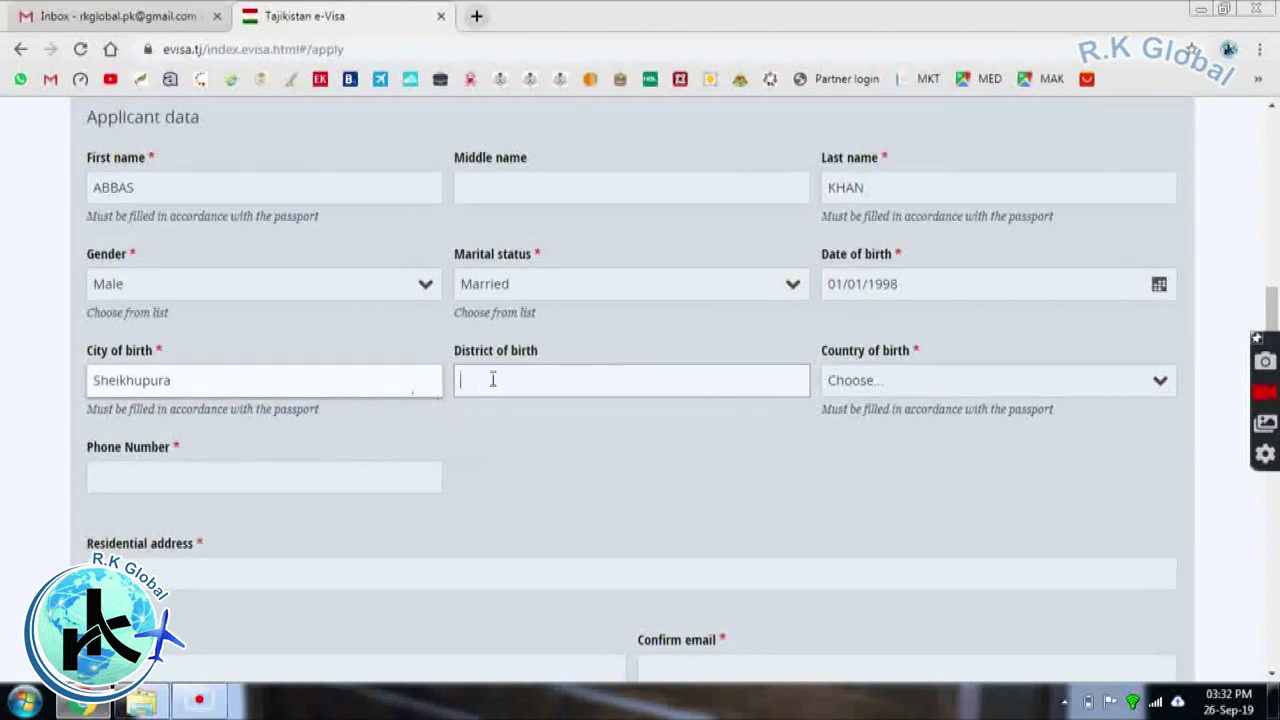
type("SHEIKHUPURA")
left_click(874, 381)
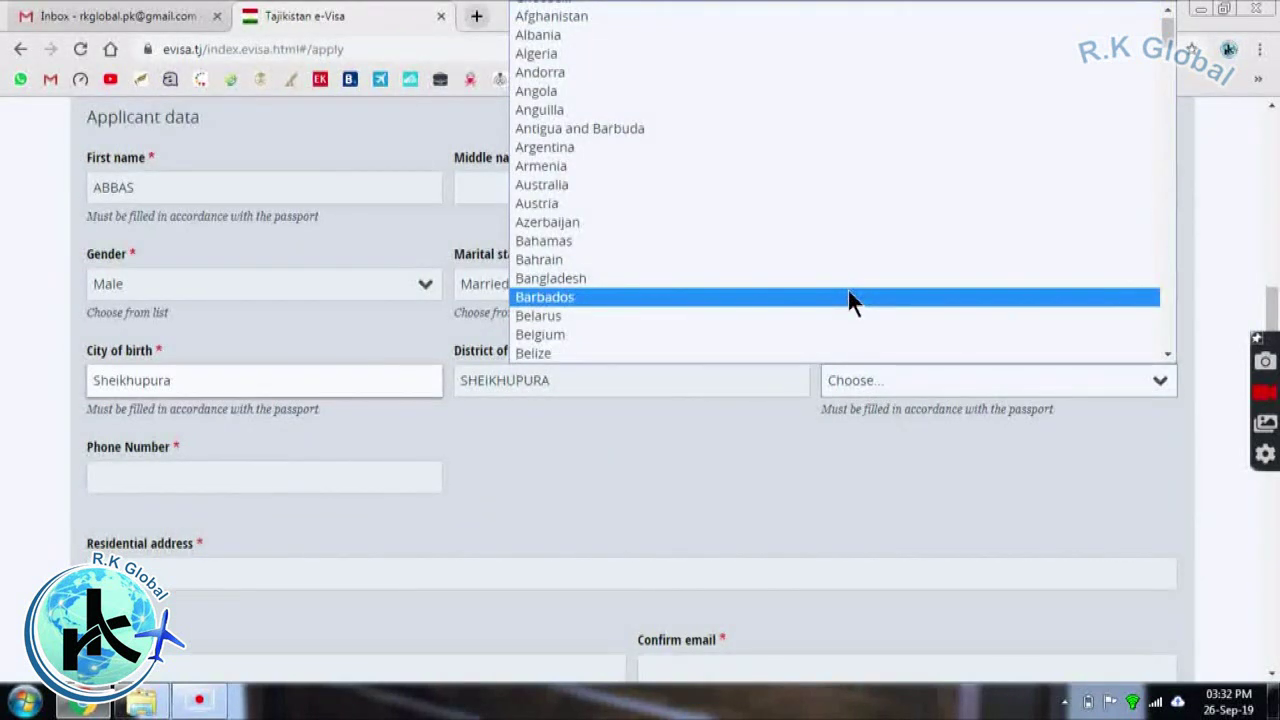
key("p")
key("Return")
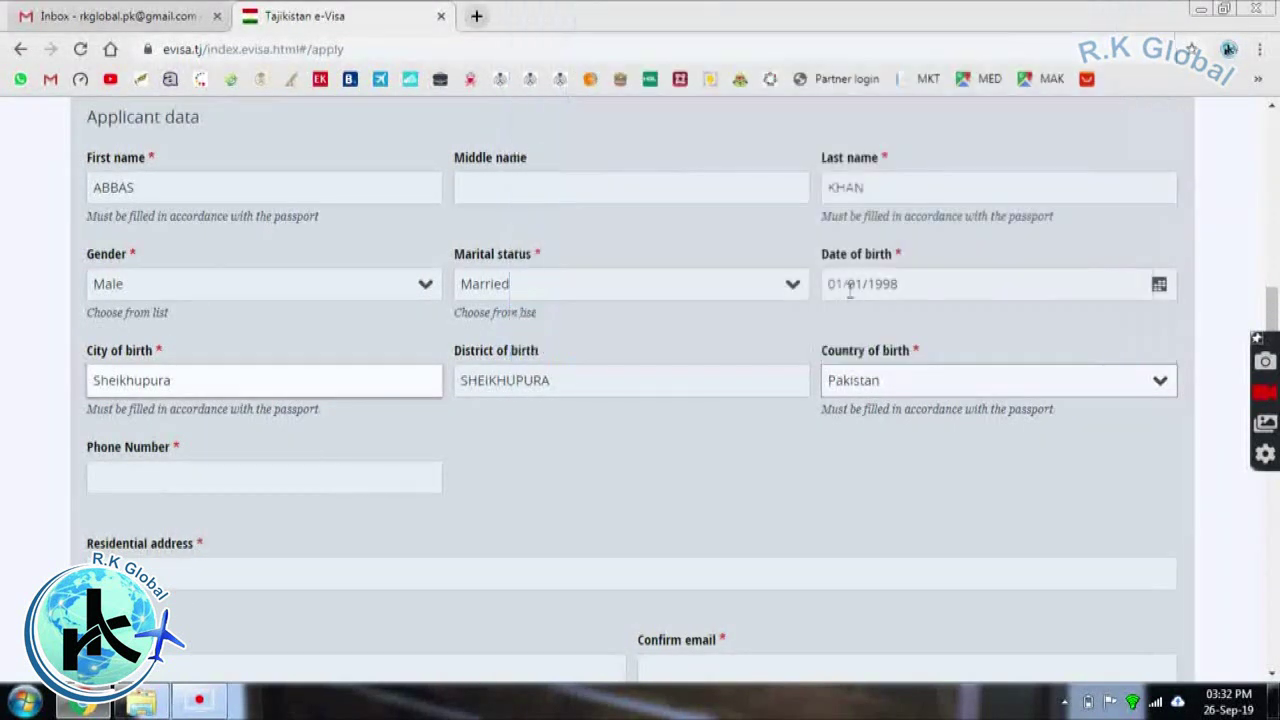
left_click(305, 472)
left_click(261, 545)
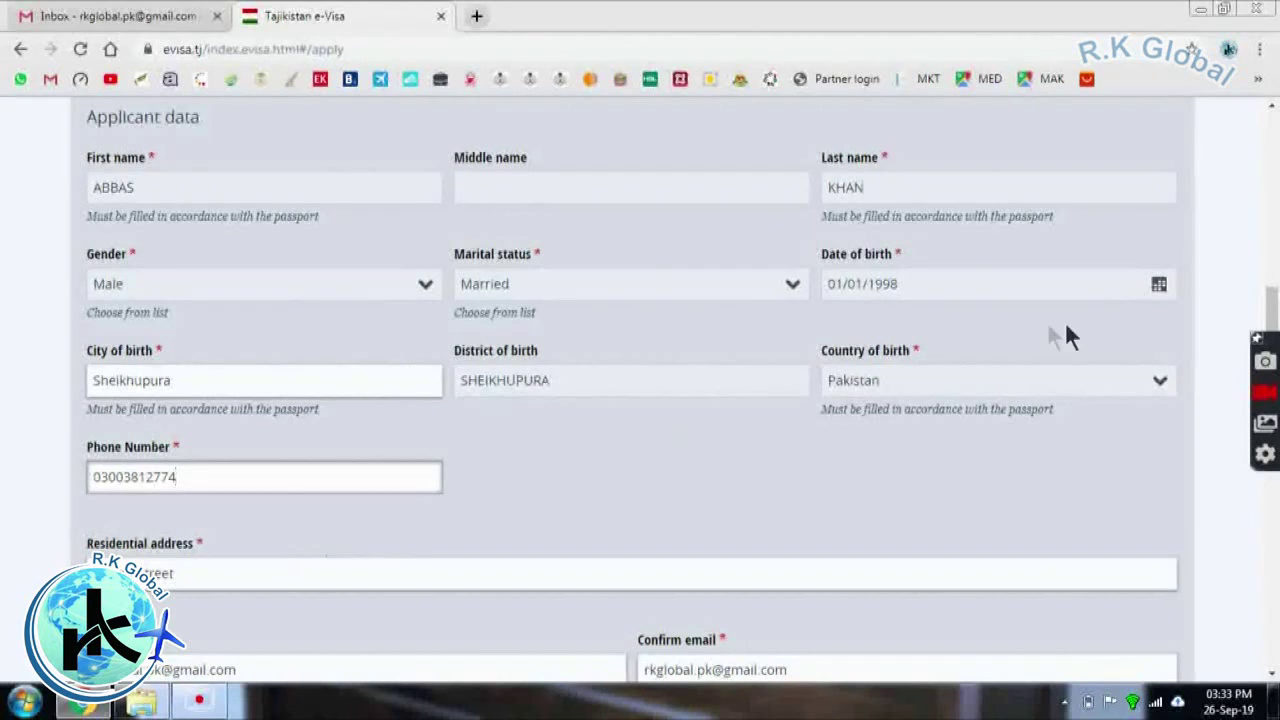
left_click(1272, 673)
left_click(1272, 678)
left_click(1272, 678)
left_click(1272, 678)
left_click(1272, 678)
left_click(1272, 678)
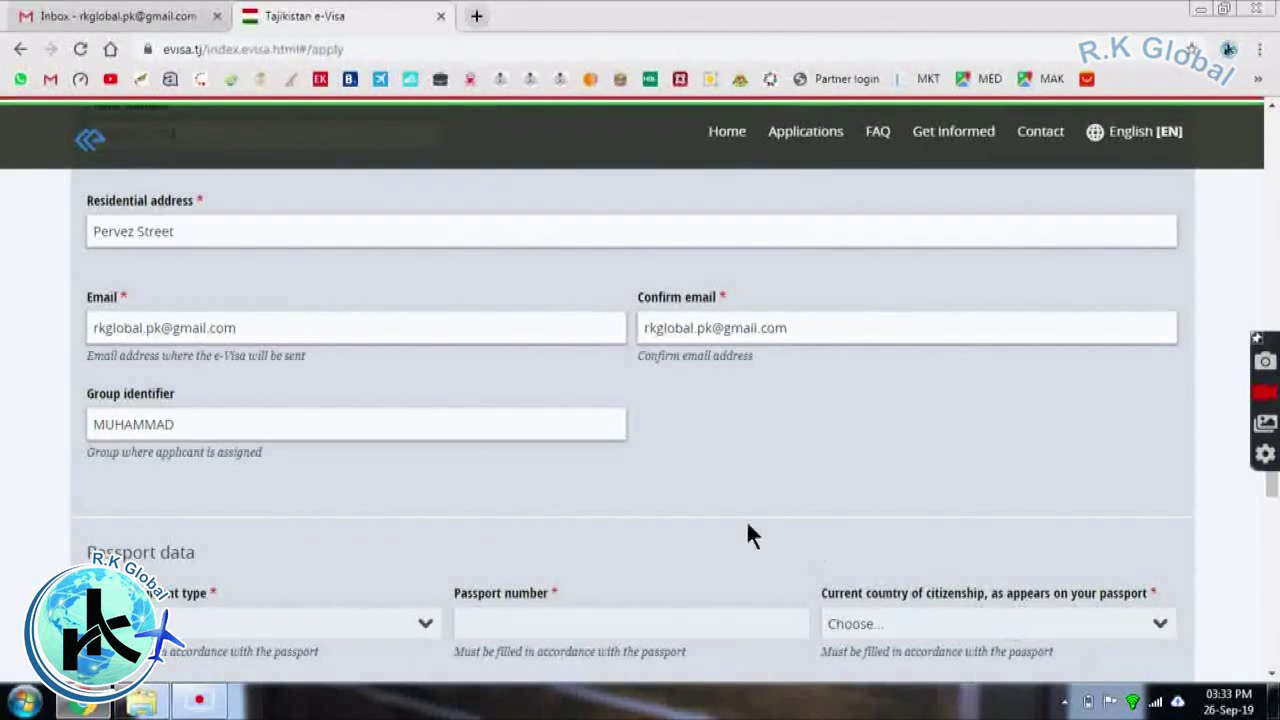
left_click(347, 420)
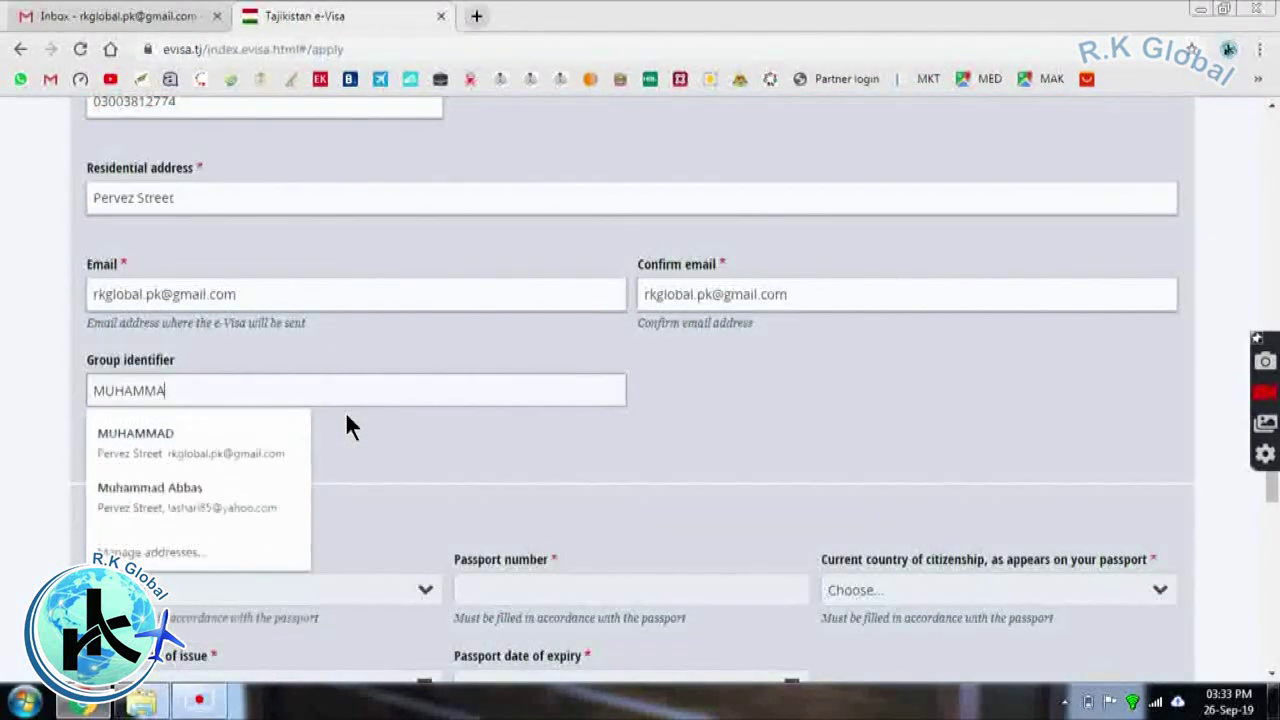
key("Escape")
left_click(352, 420)
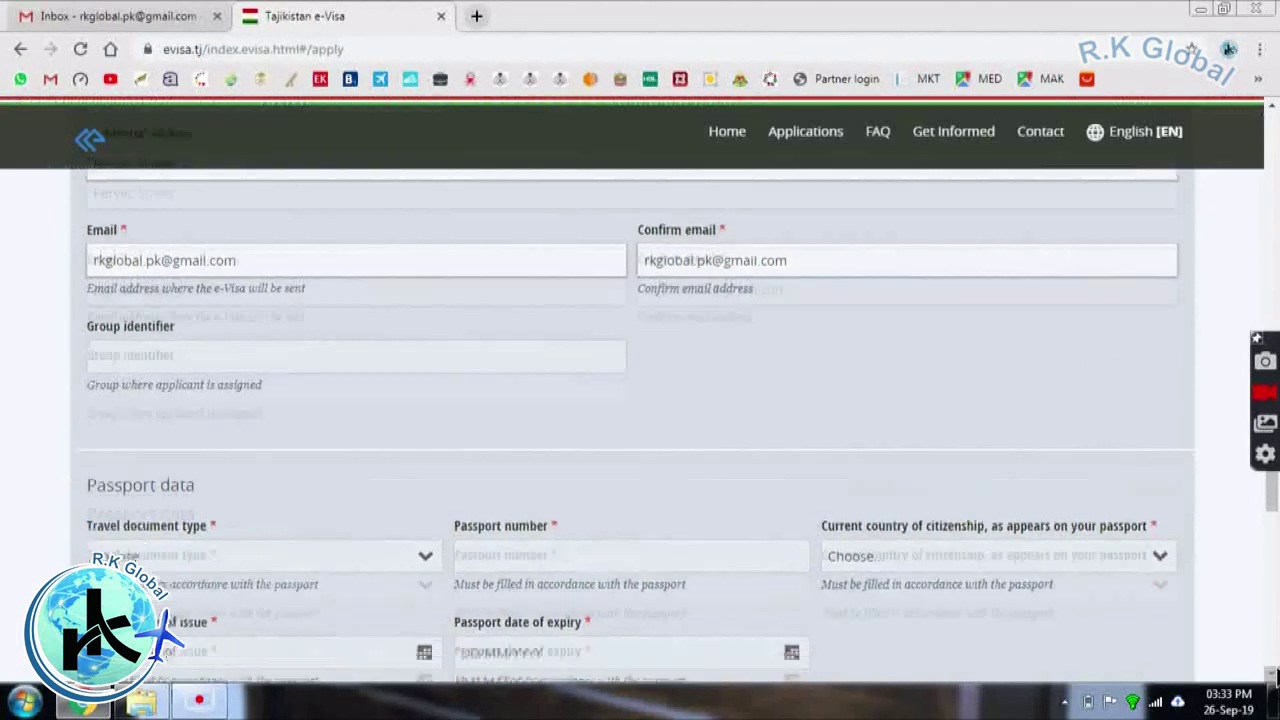
Set the travel document type to Passport and enter the passport number
left_click(1272, 675)
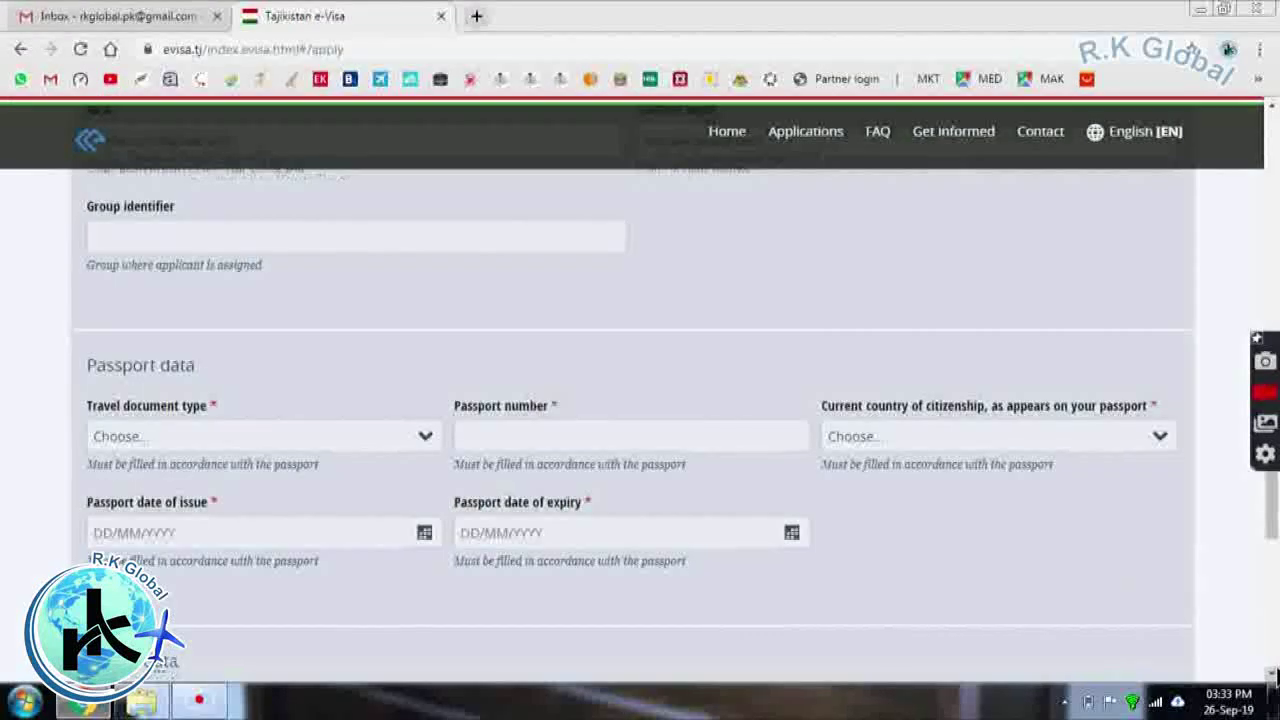
left_click(1272, 675)
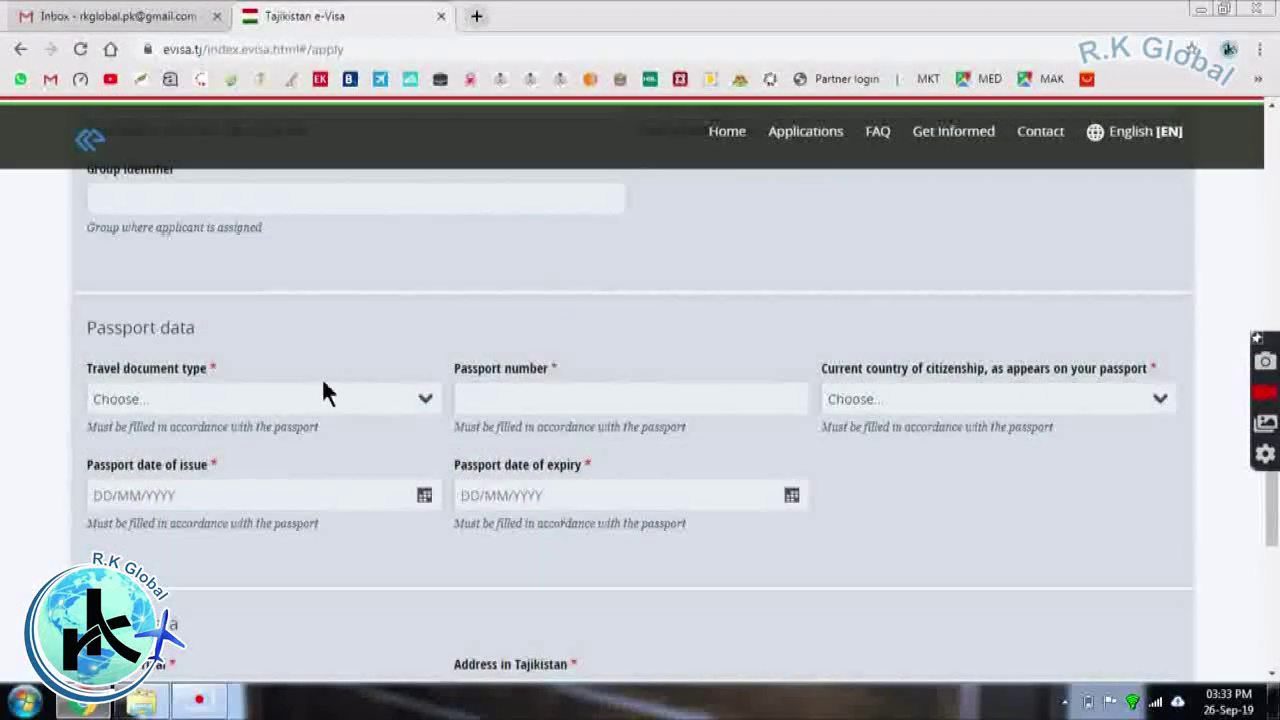
left_click(224, 400)
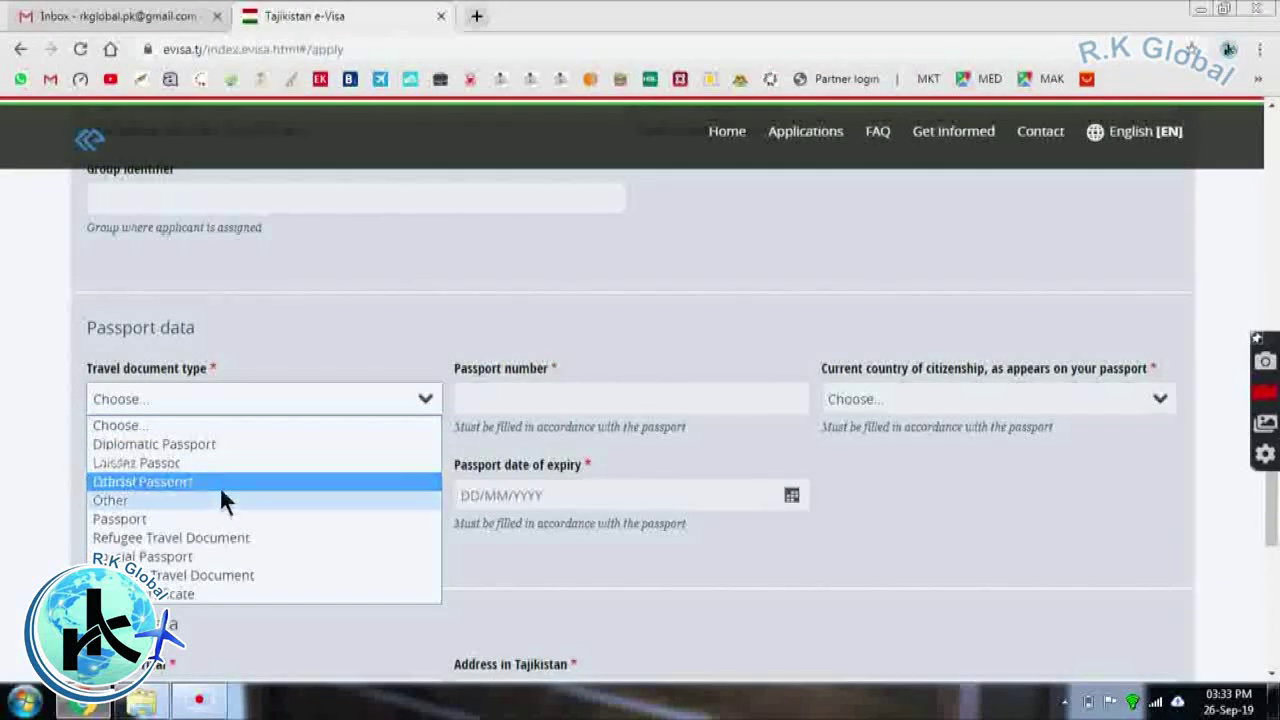
left_click(220, 516)
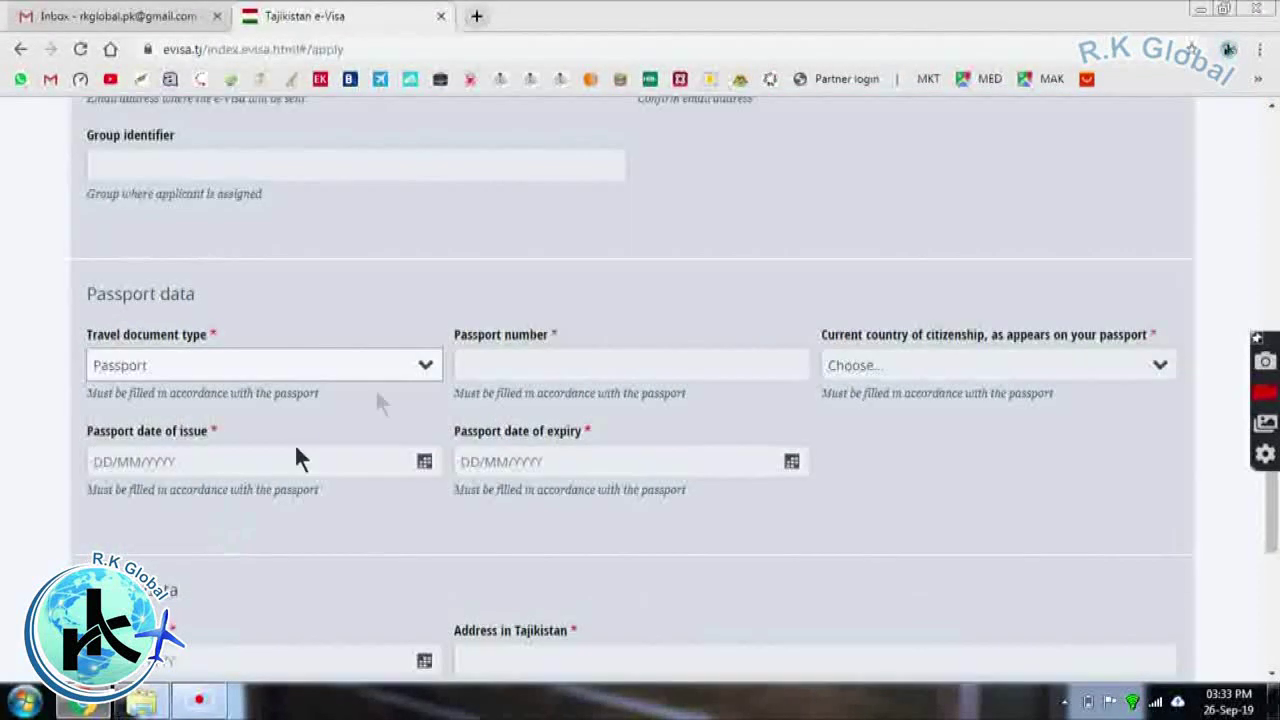
left_click(500, 361)
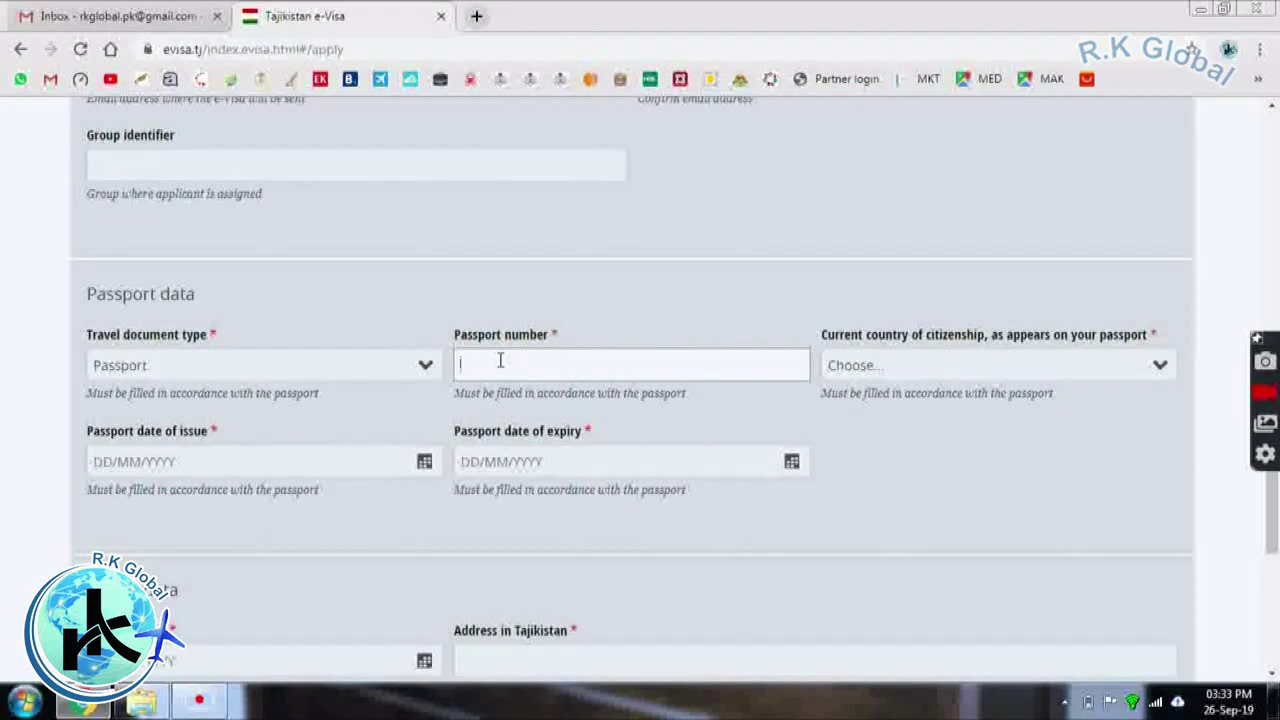
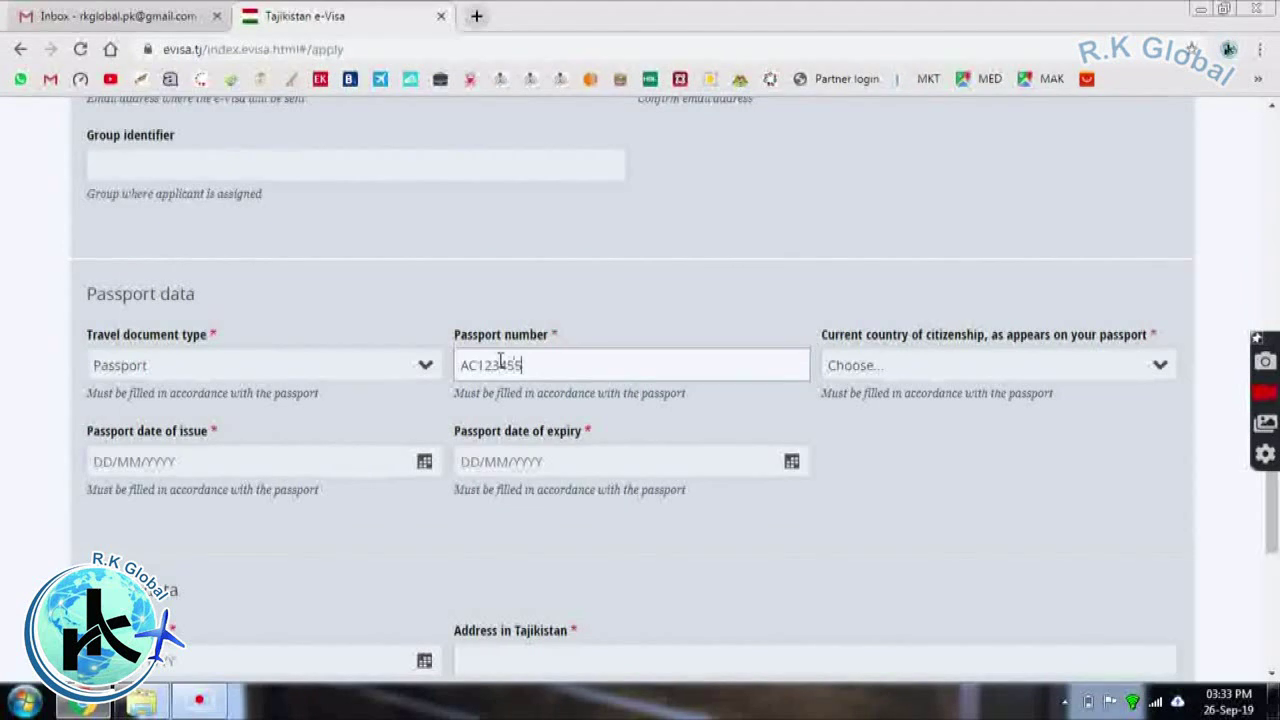
Choose Pakistan as the current country of citizenship
left_click(853, 367)
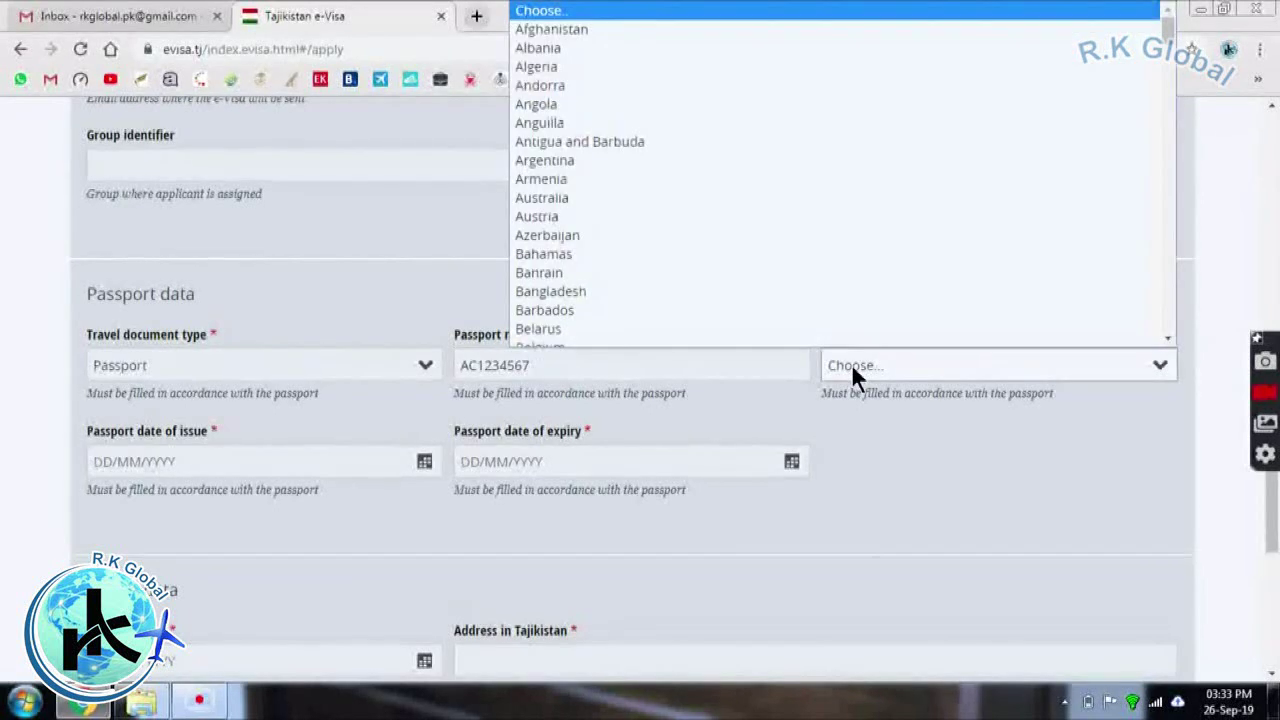
key("p")
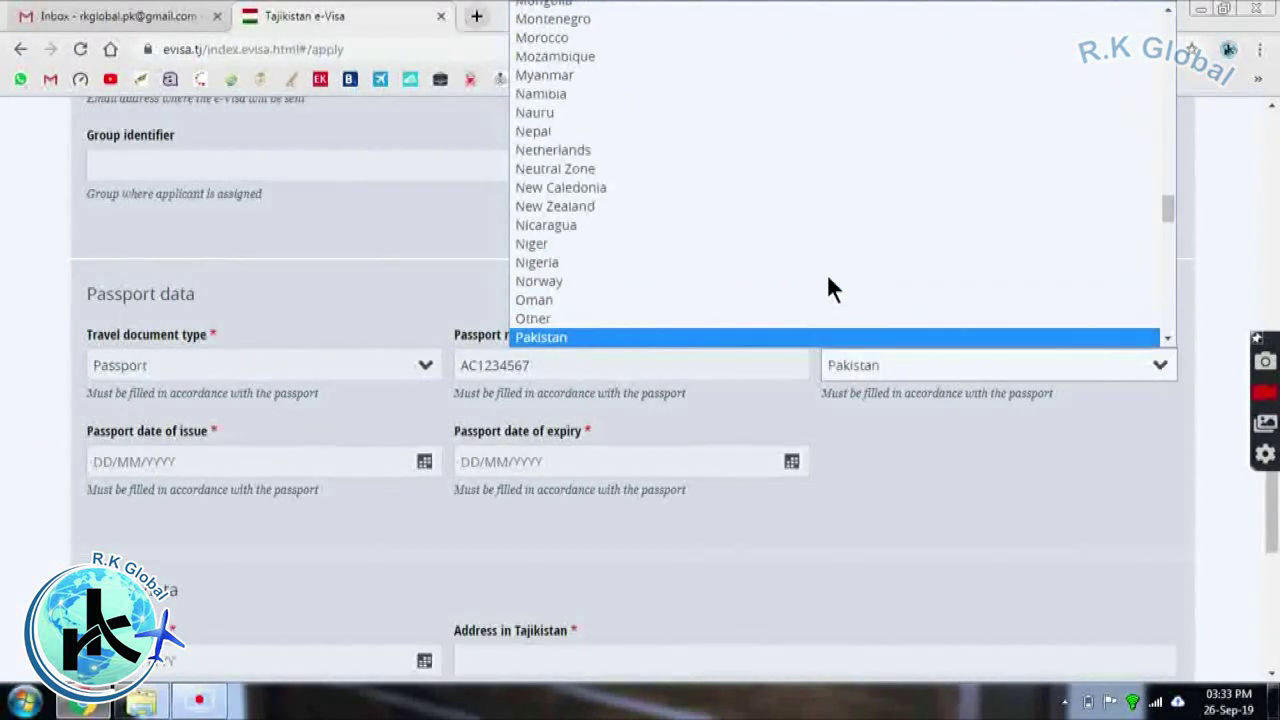
key("Return")
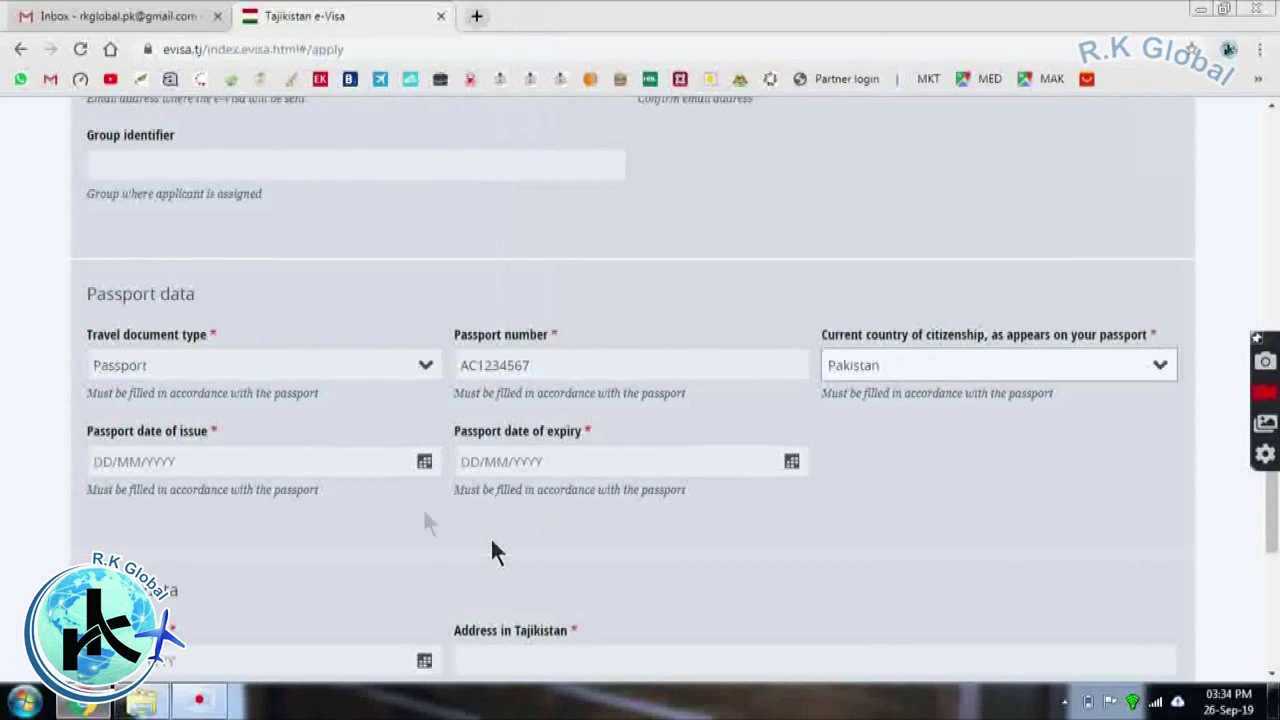
Pick 1 September 2017 in the calendar as the passport's date of issue
left_click(210, 462)
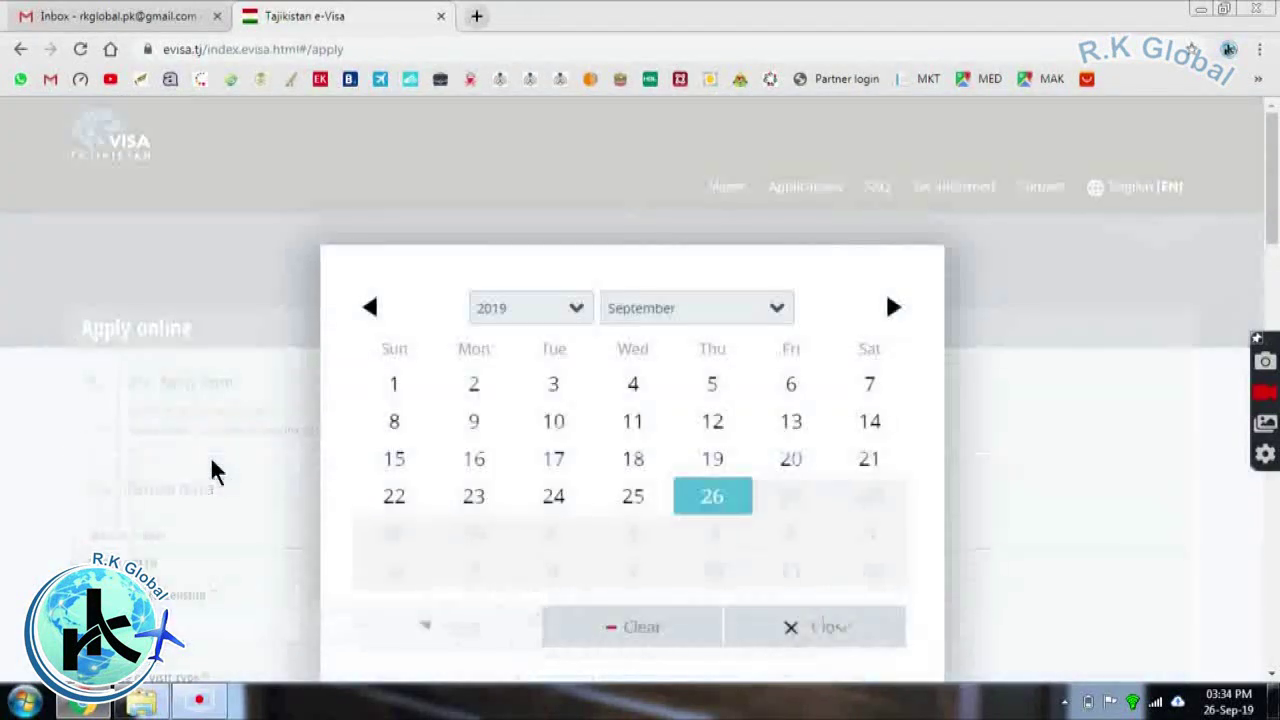
left_click(211, 462)
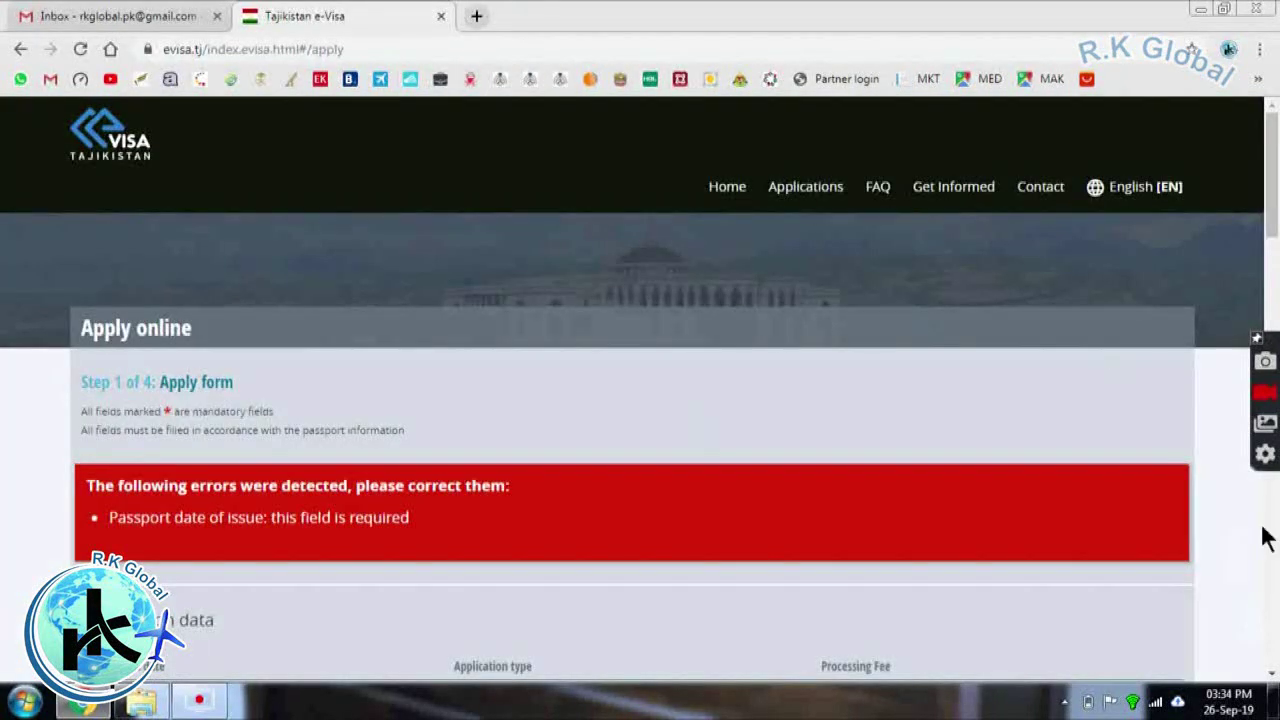
left_click_drag(1272, 230, 1273, 571)
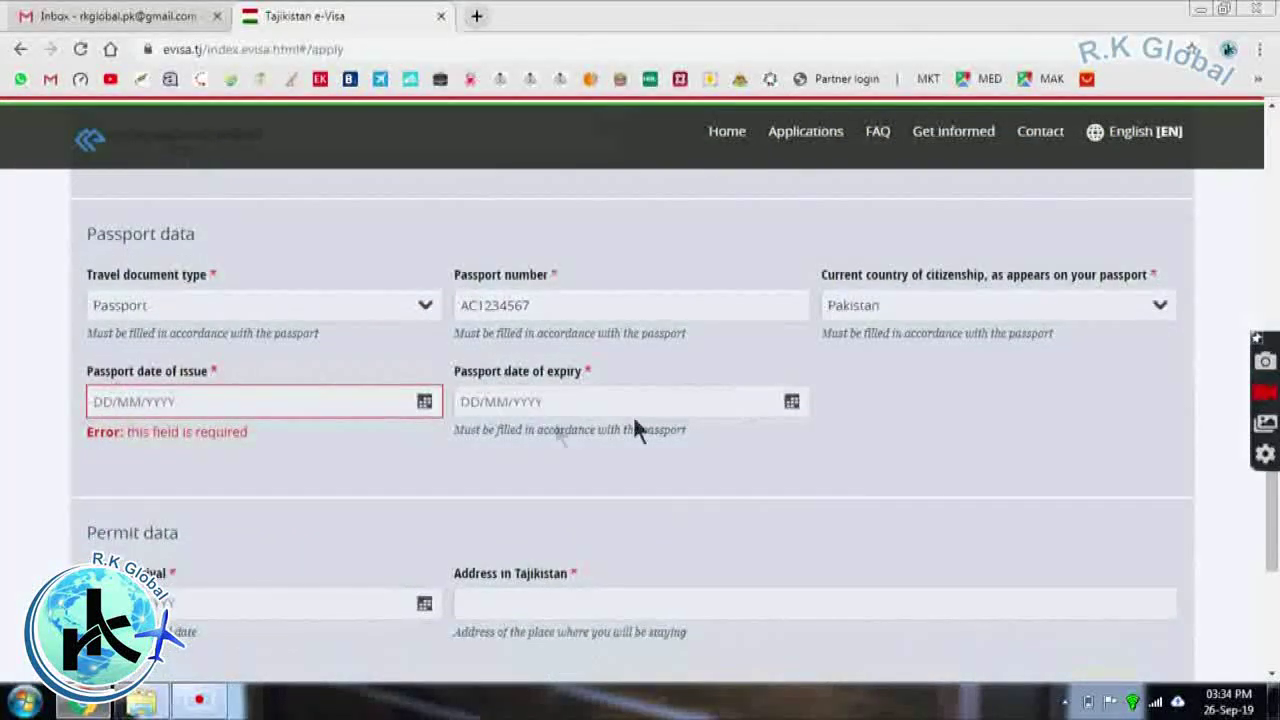
left_click(424, 401)
left_click(420, 414)
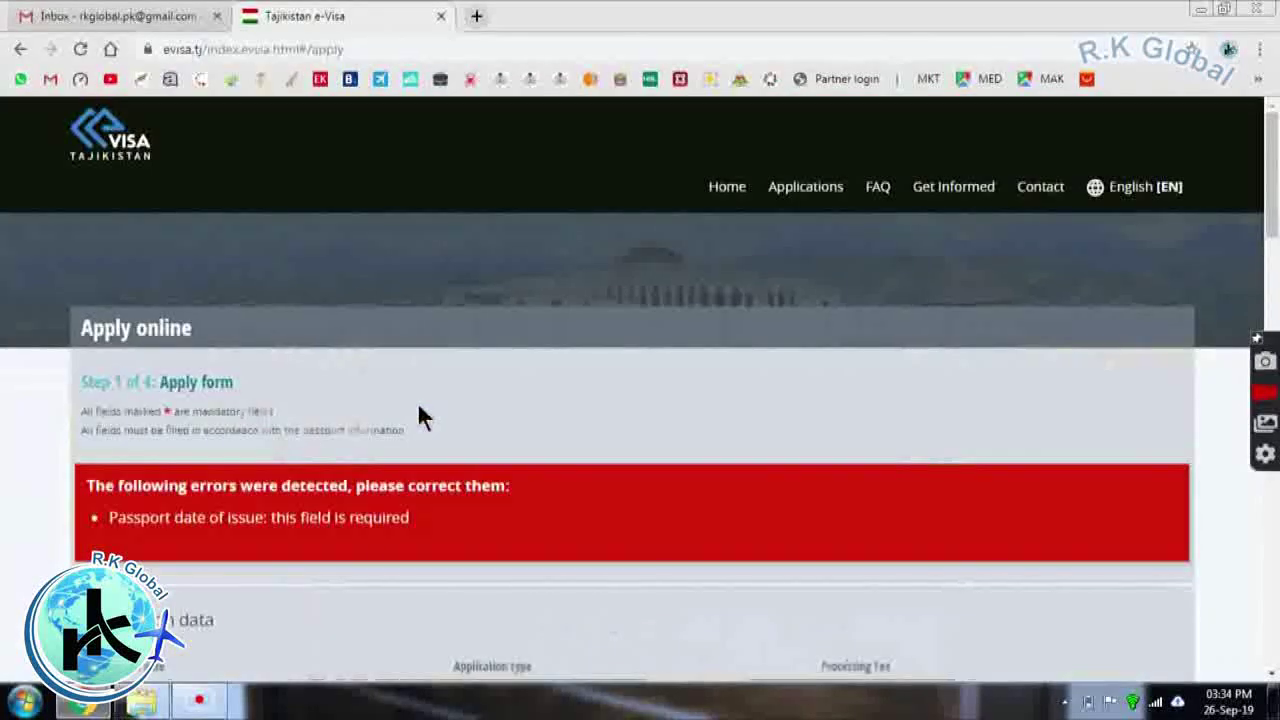
left_click_drag(1268, 195, 1268, 512)
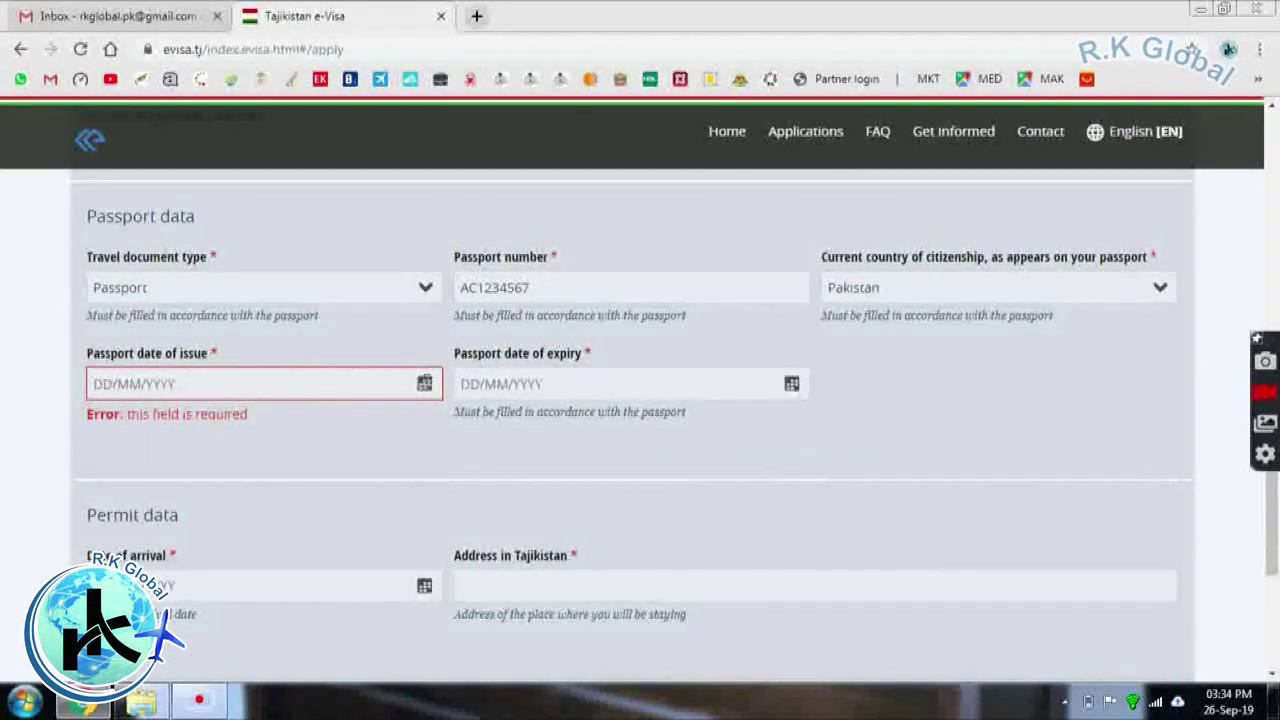
left_click(405, 386)
left_click(554, 309)
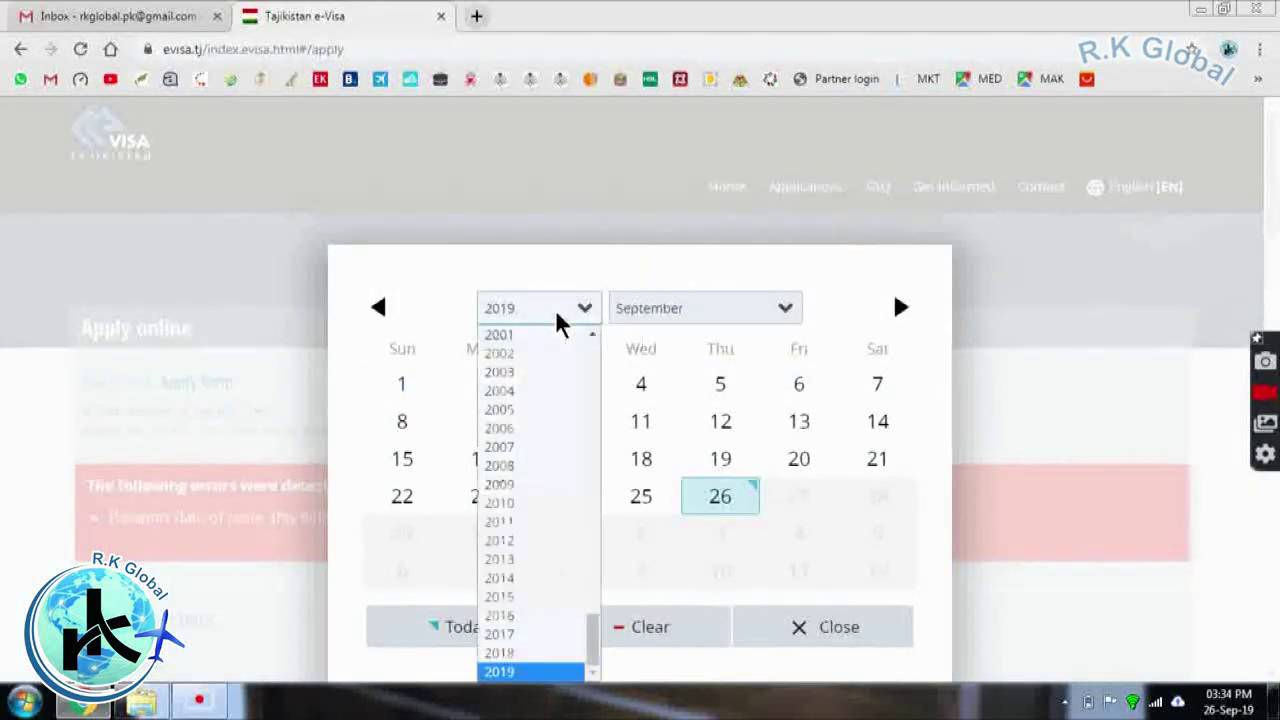
scroll(544, 490, "up", 1)
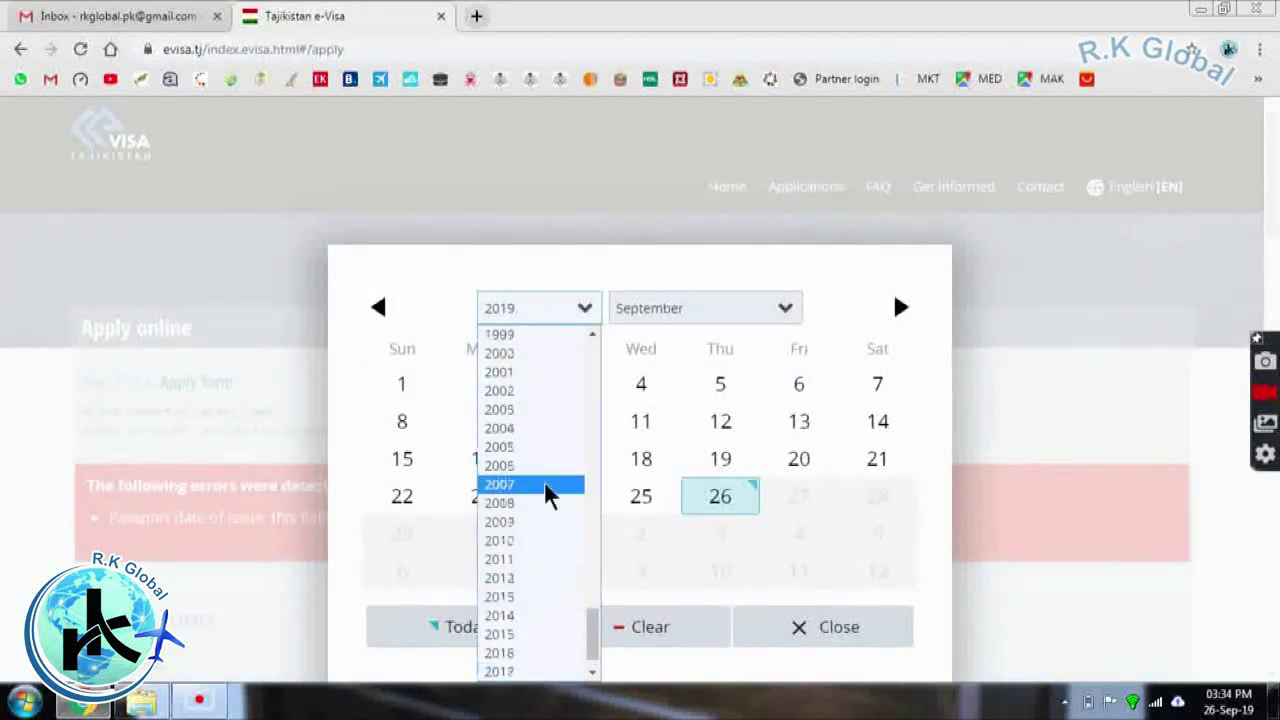
left_click(520, 672)
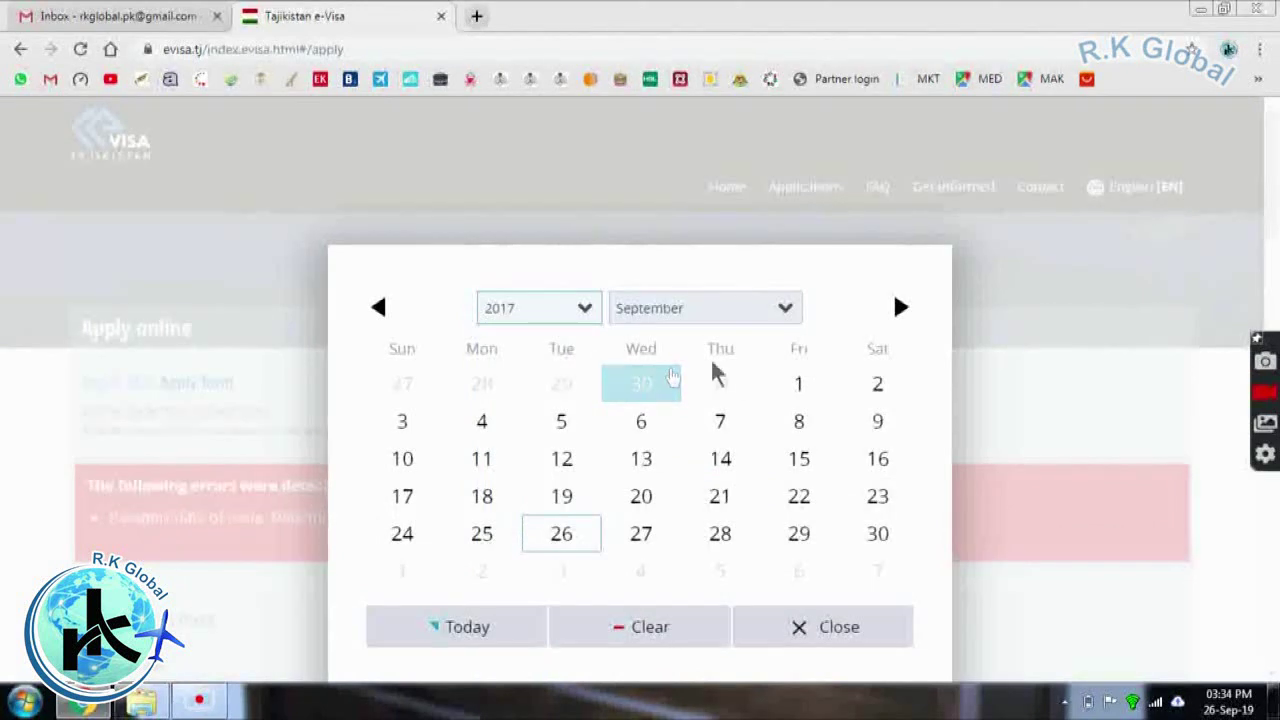
left_click(800, 385)
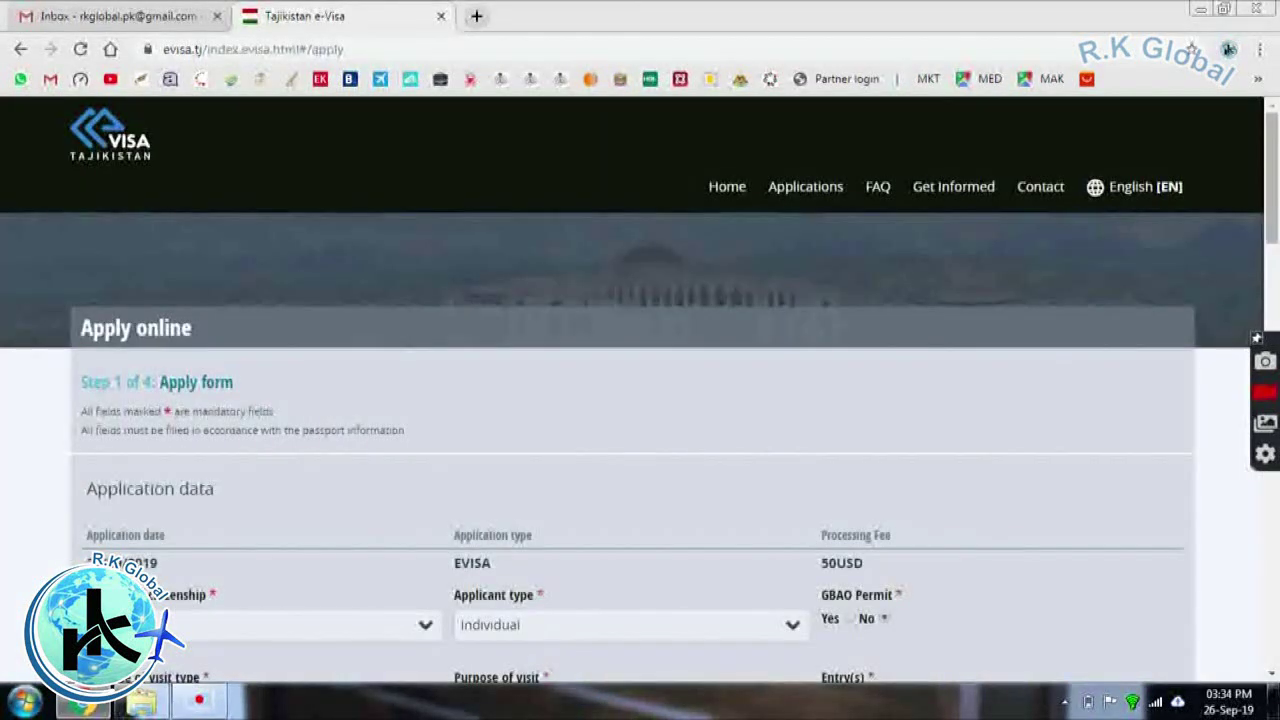
left_click_drag(1272, 200, 1272, 530)
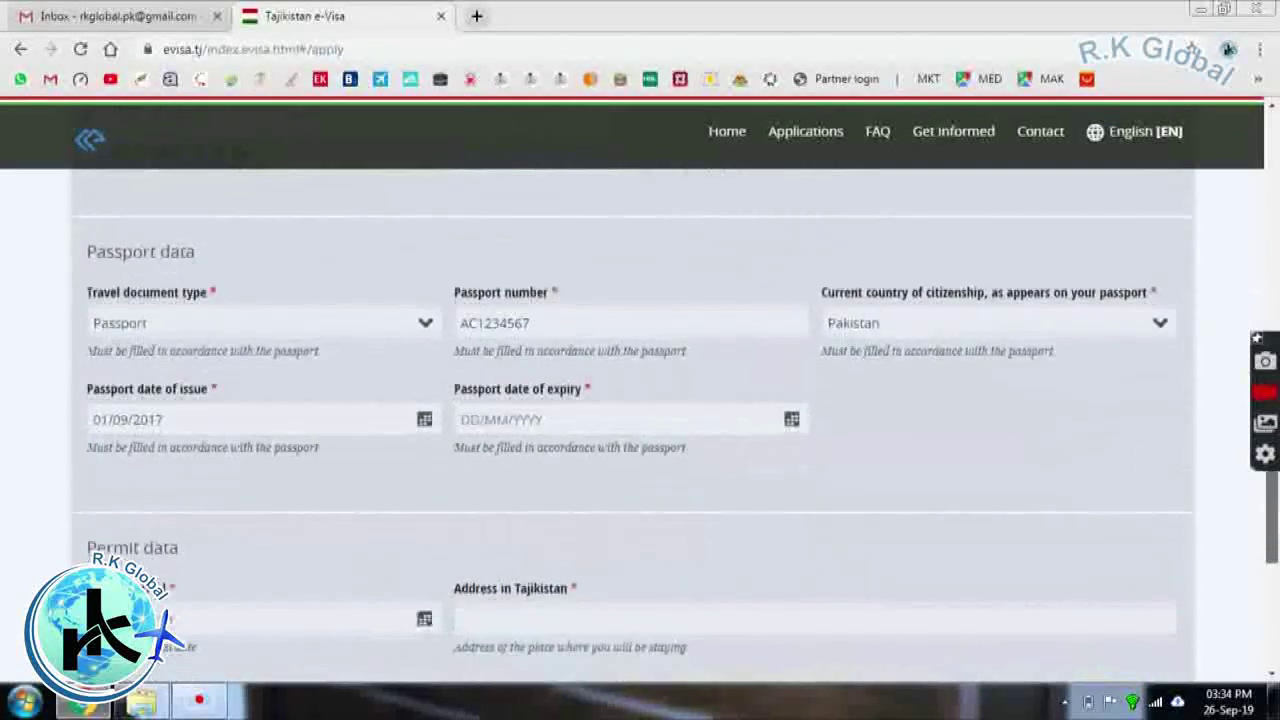
Pick 1 September 2022 as passport expiry and scroll down to Permit data
left_click(765, 420)
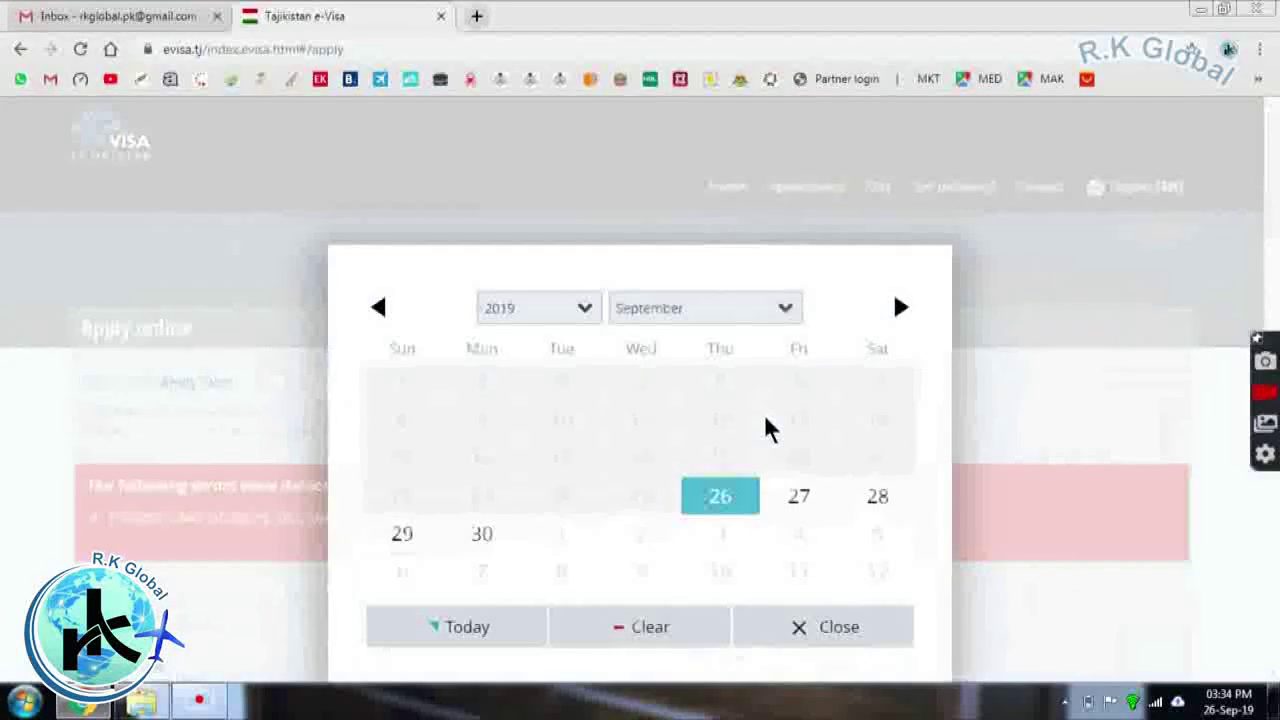
left_click(560, 308)
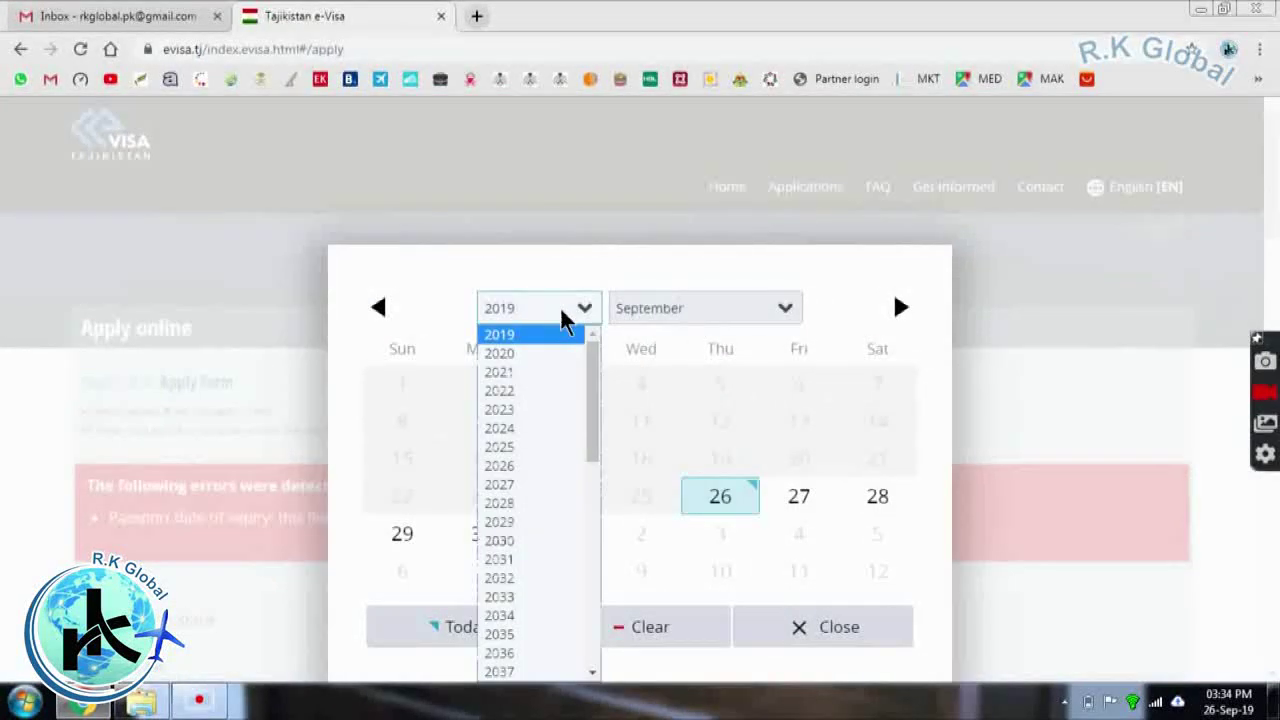
left_click(533, 391)
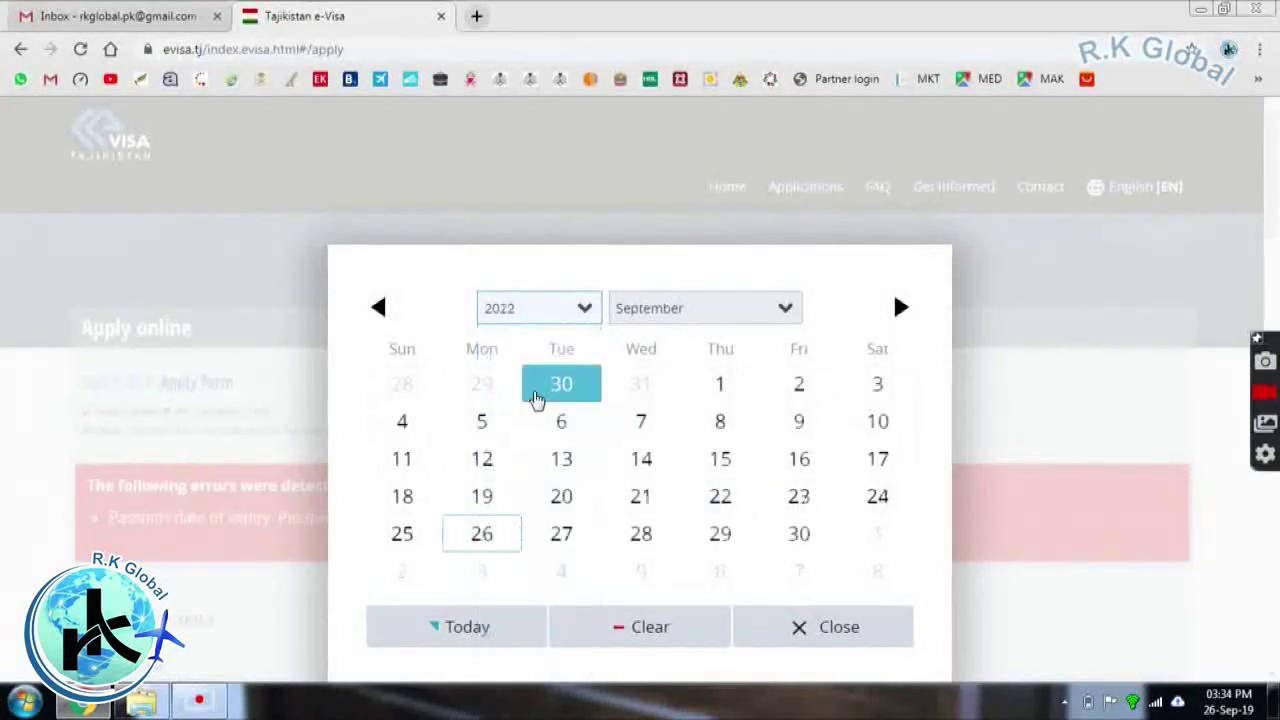
left_click(725, 387)
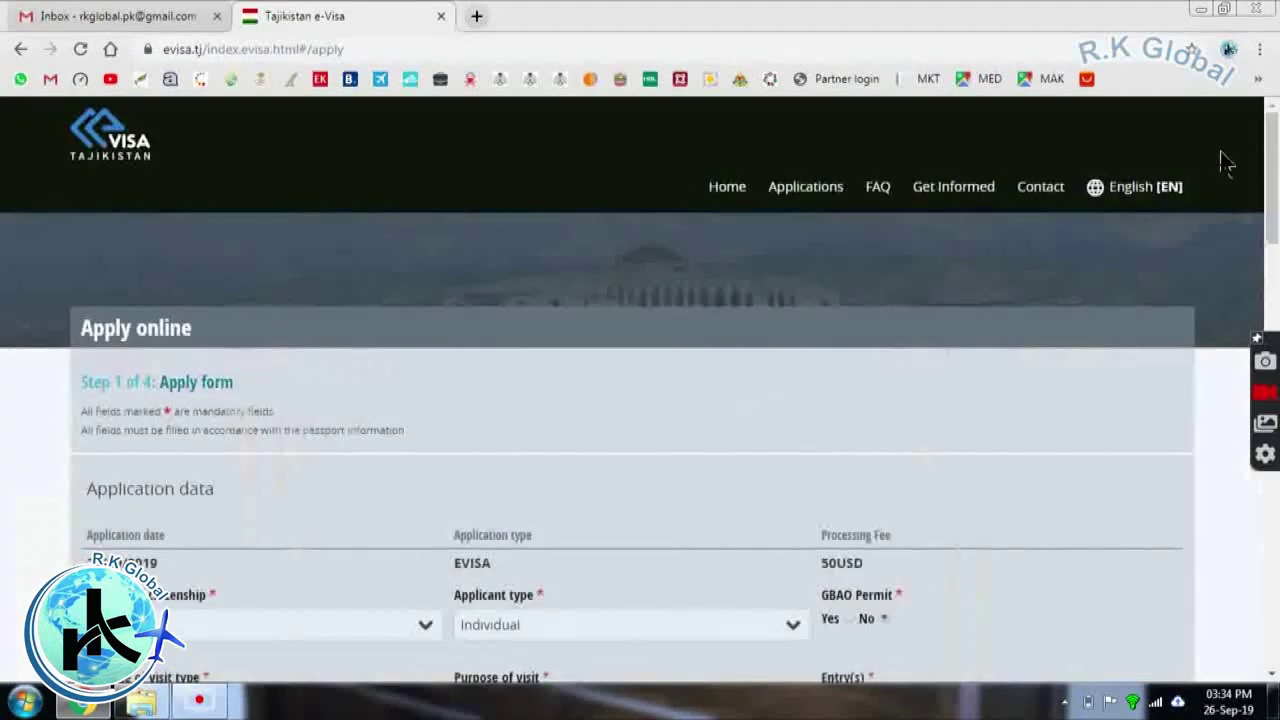
scroll(1273, 158, "down", 10)
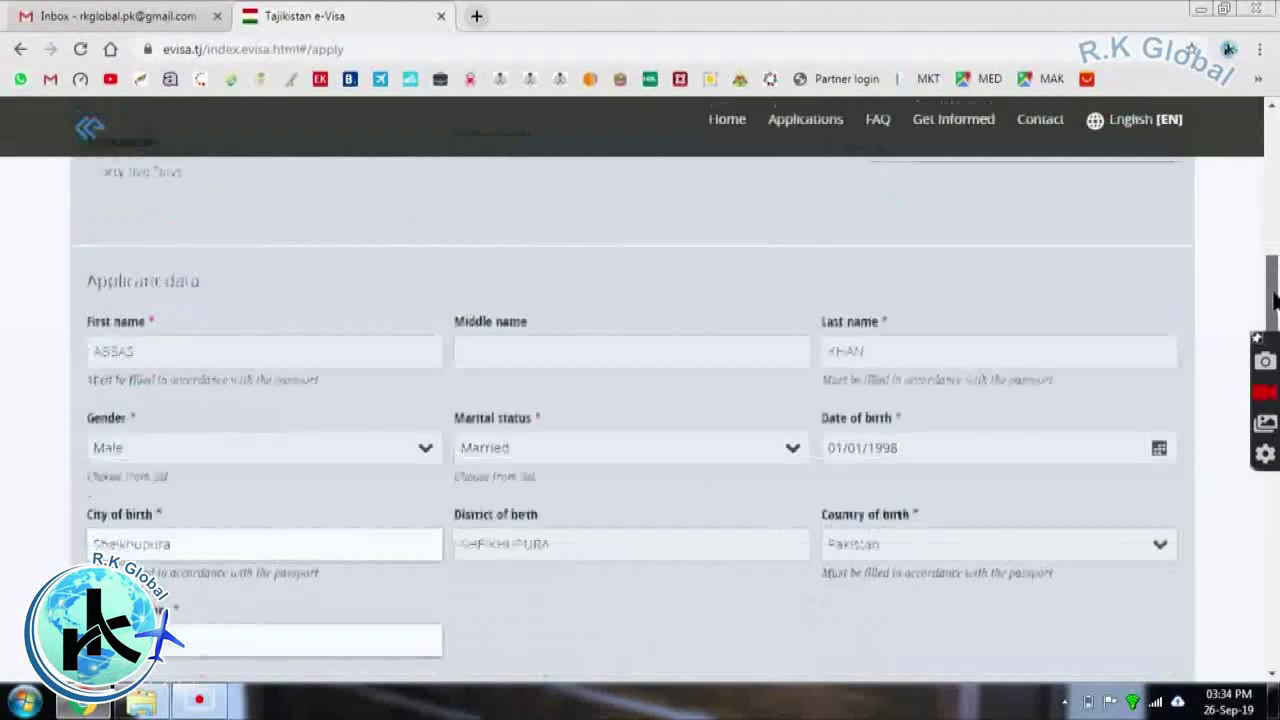
scroll(1273, 158, "down", 4)
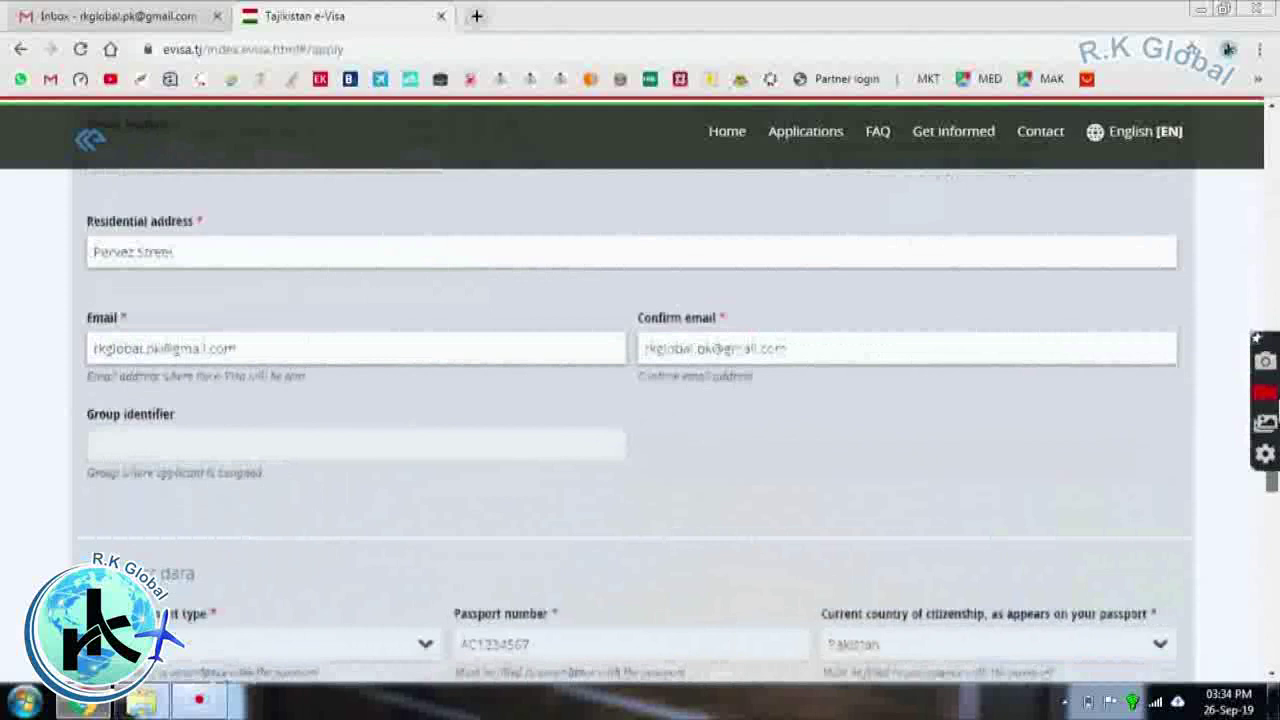
scroll(640, 420, "down", 3)
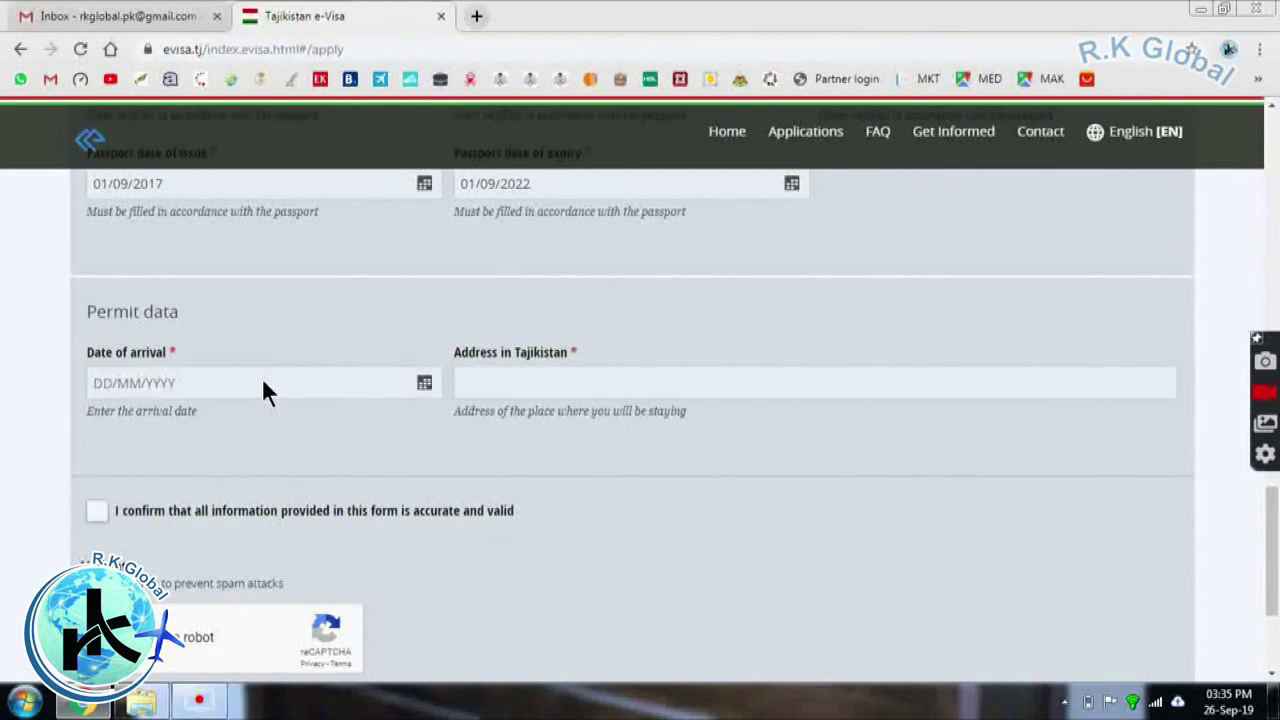
Pick 1 November 2019 in the calendar as the date of arrival
scroll(261, 377, "up", 1)
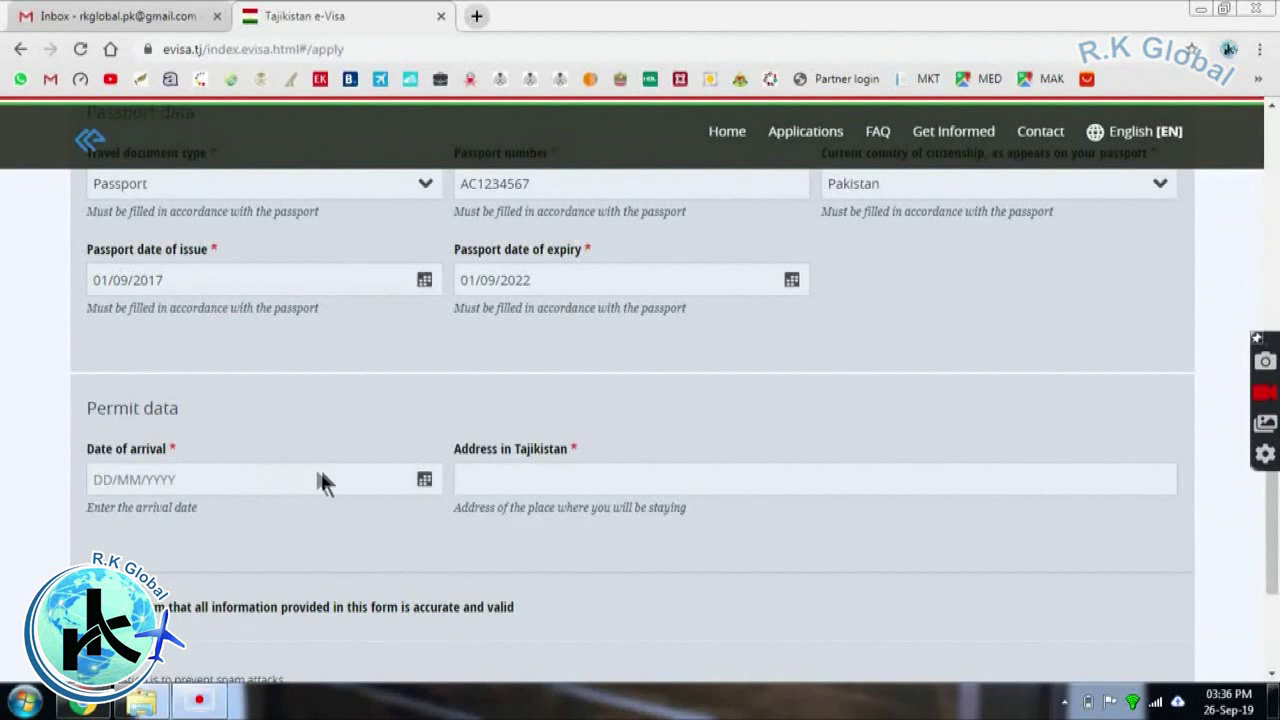
left_click(385, 472)
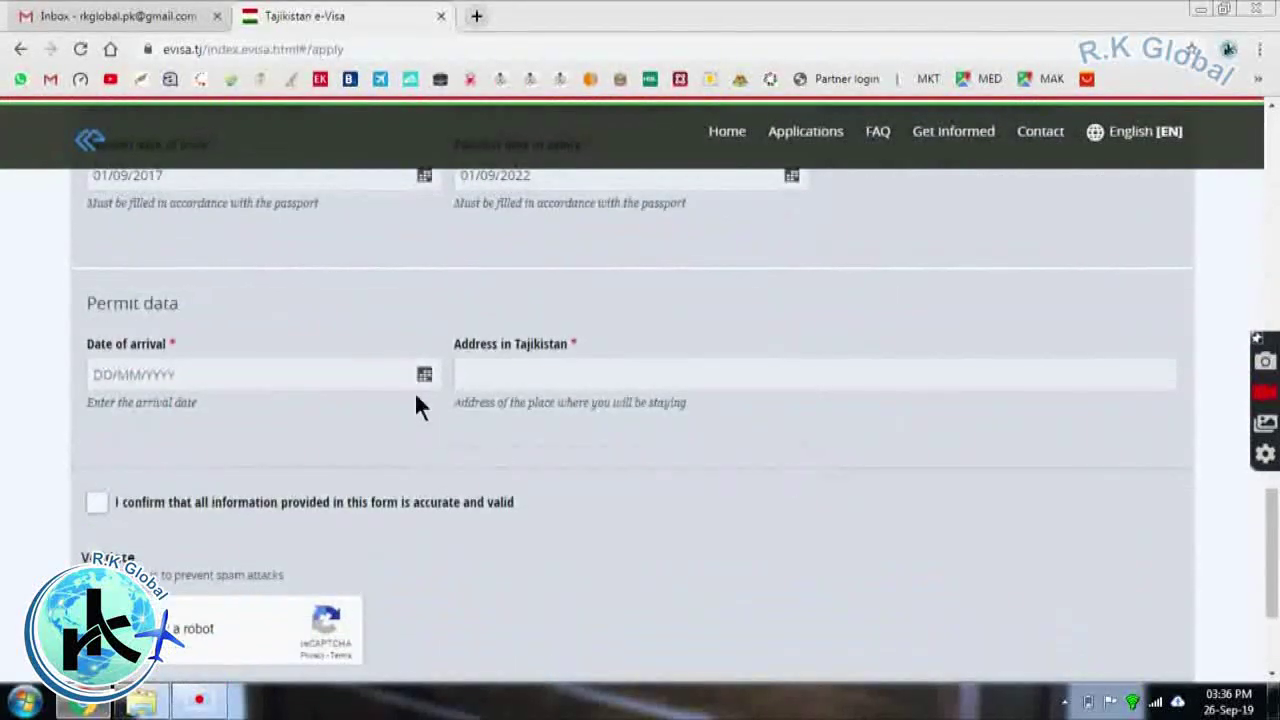
left_click(424, 374)
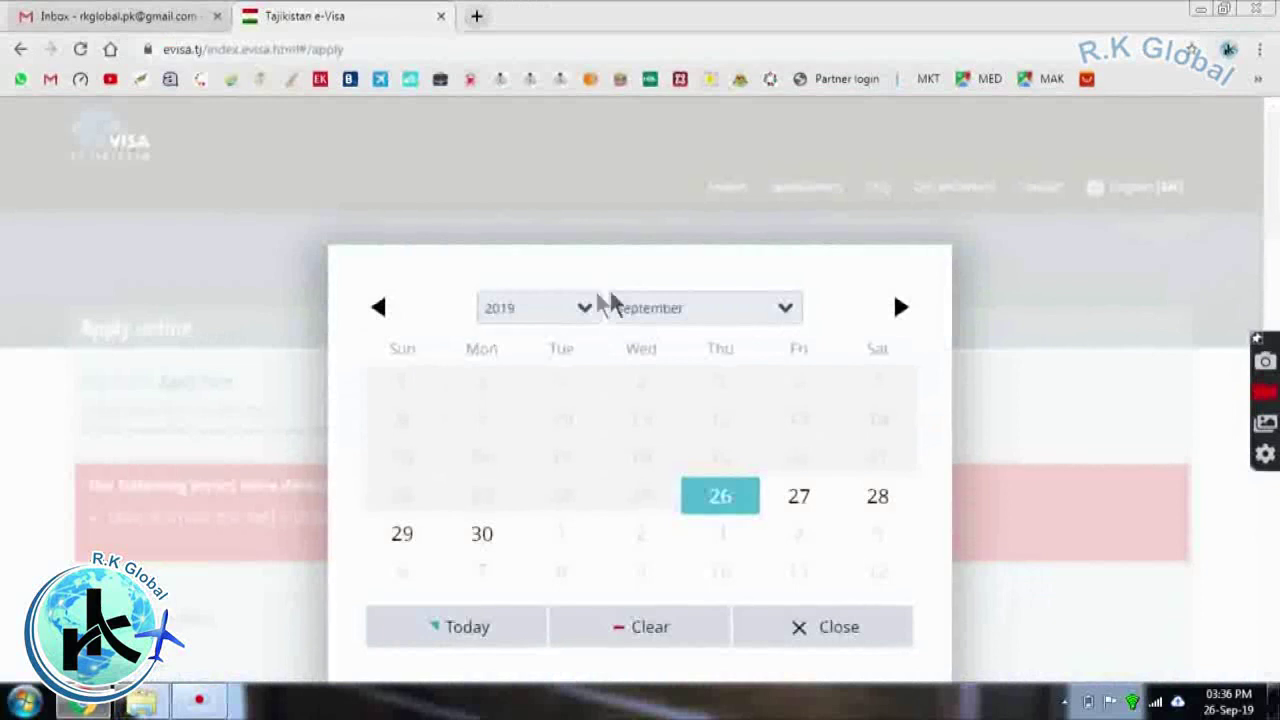
left_click(629, 310)
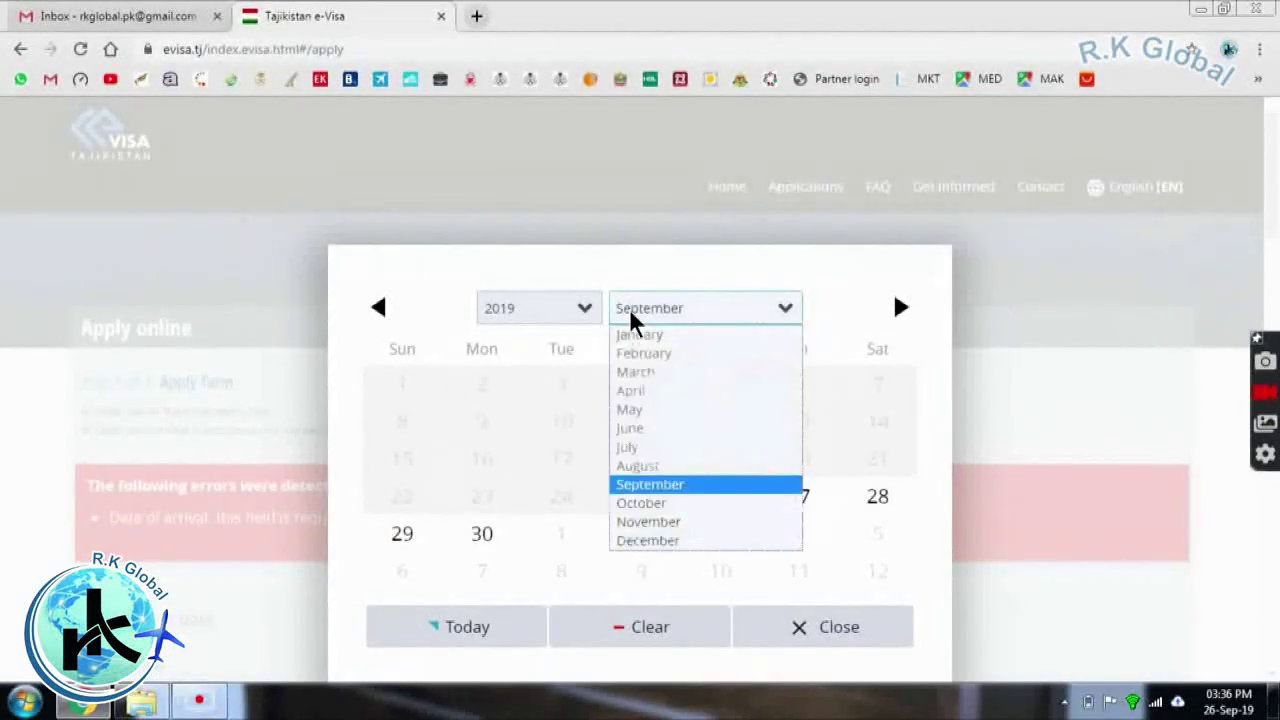
left_click(649, 522)
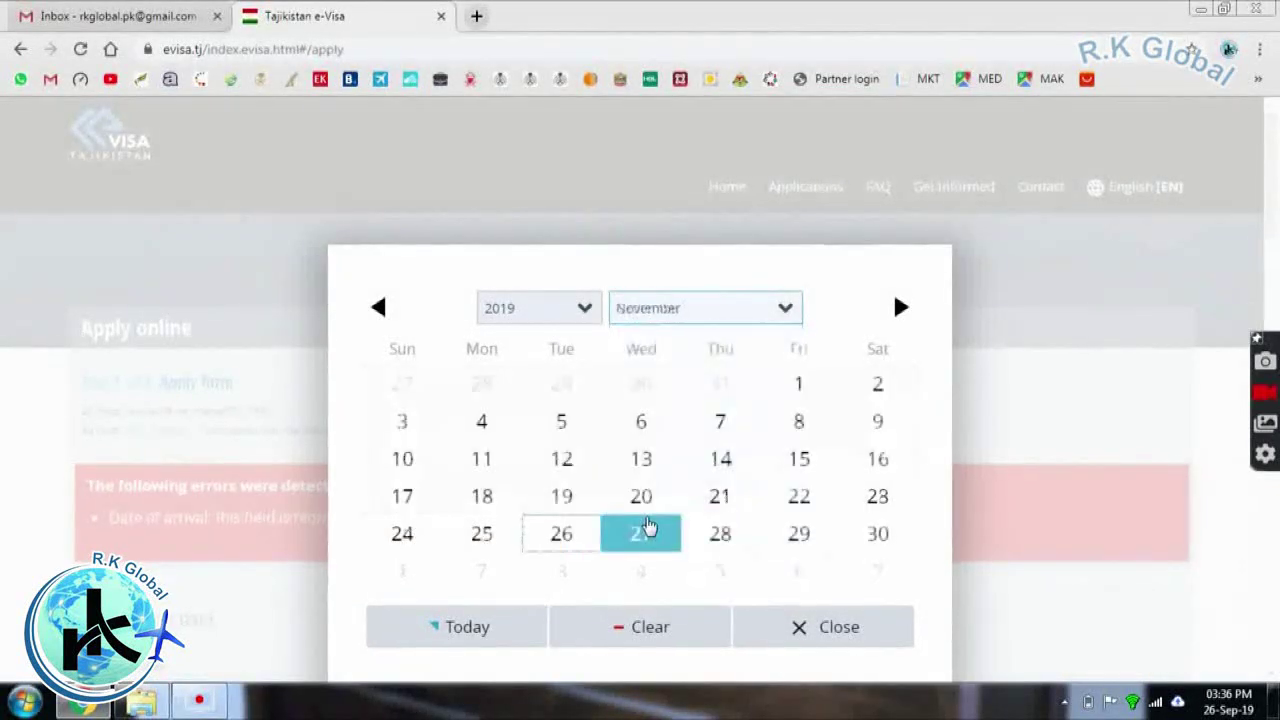
left_click(790, 384)
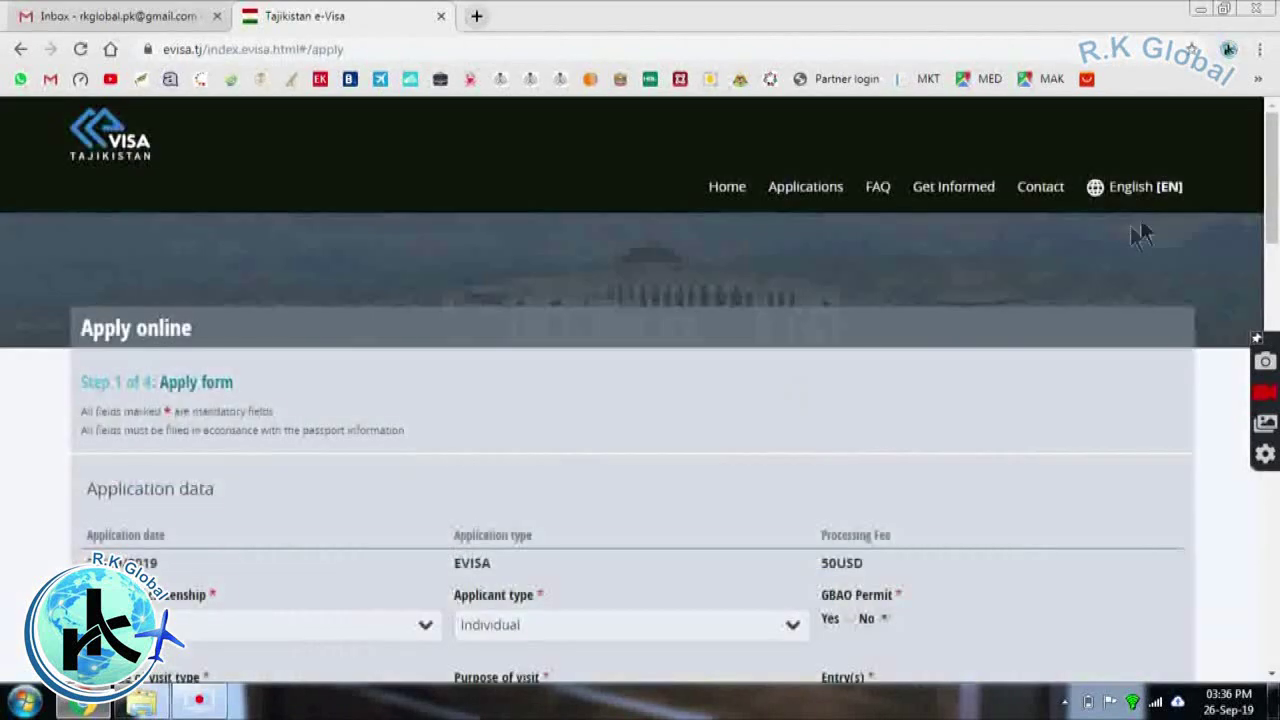
left_click_drag(1272, 180, 1272, 585)
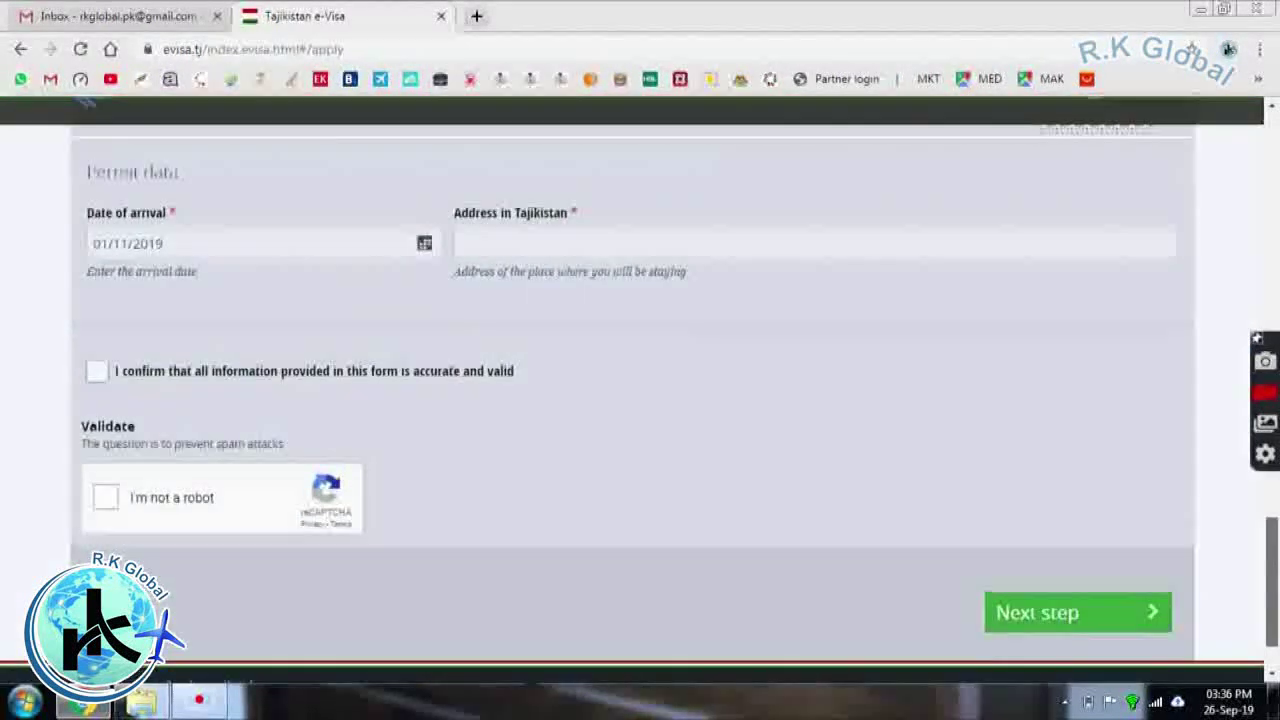
Select the Address in Tajikistan field and dismiss the saved address suggestions
left_click(686, 252)
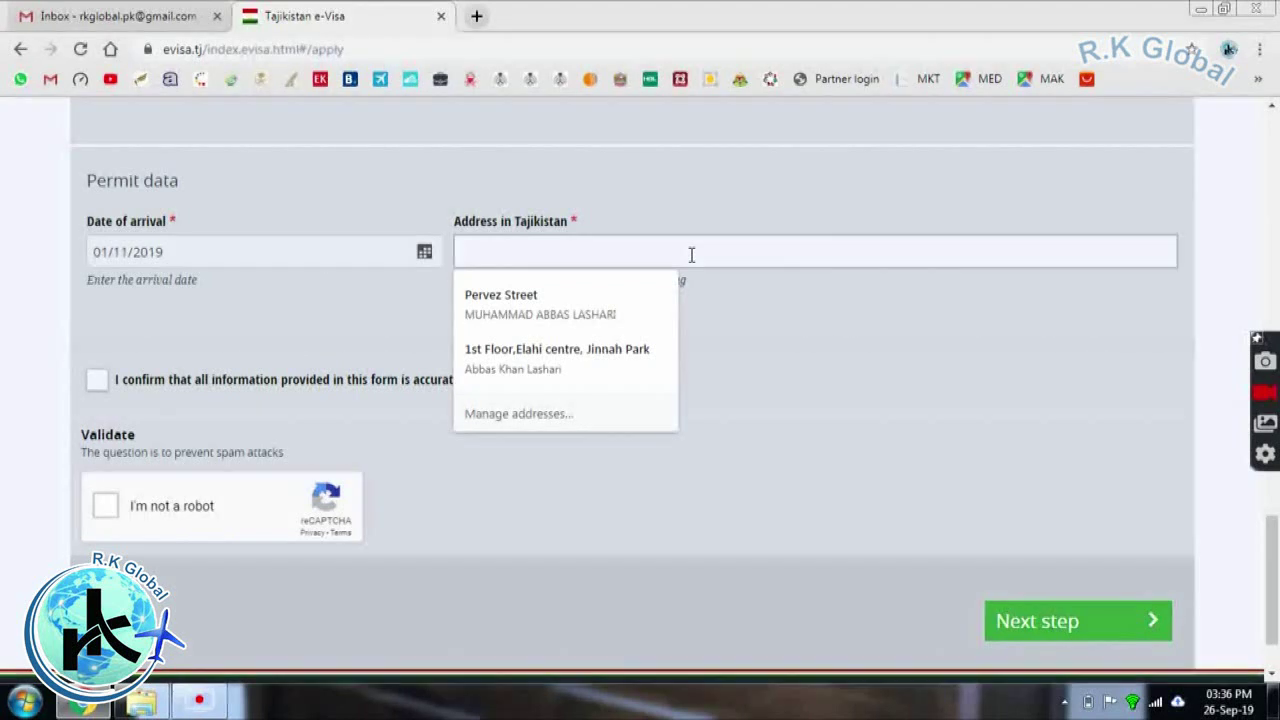
left_click(765, 142)
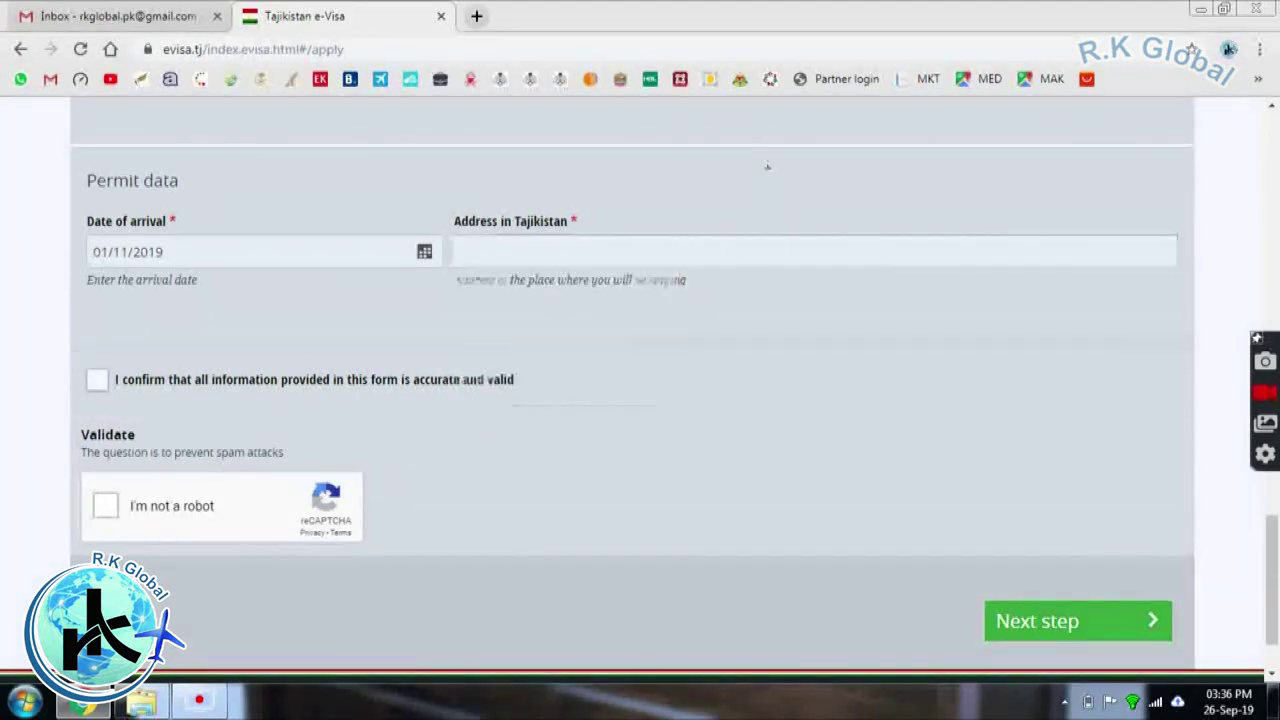
scroll(767, 155, "up", 1)
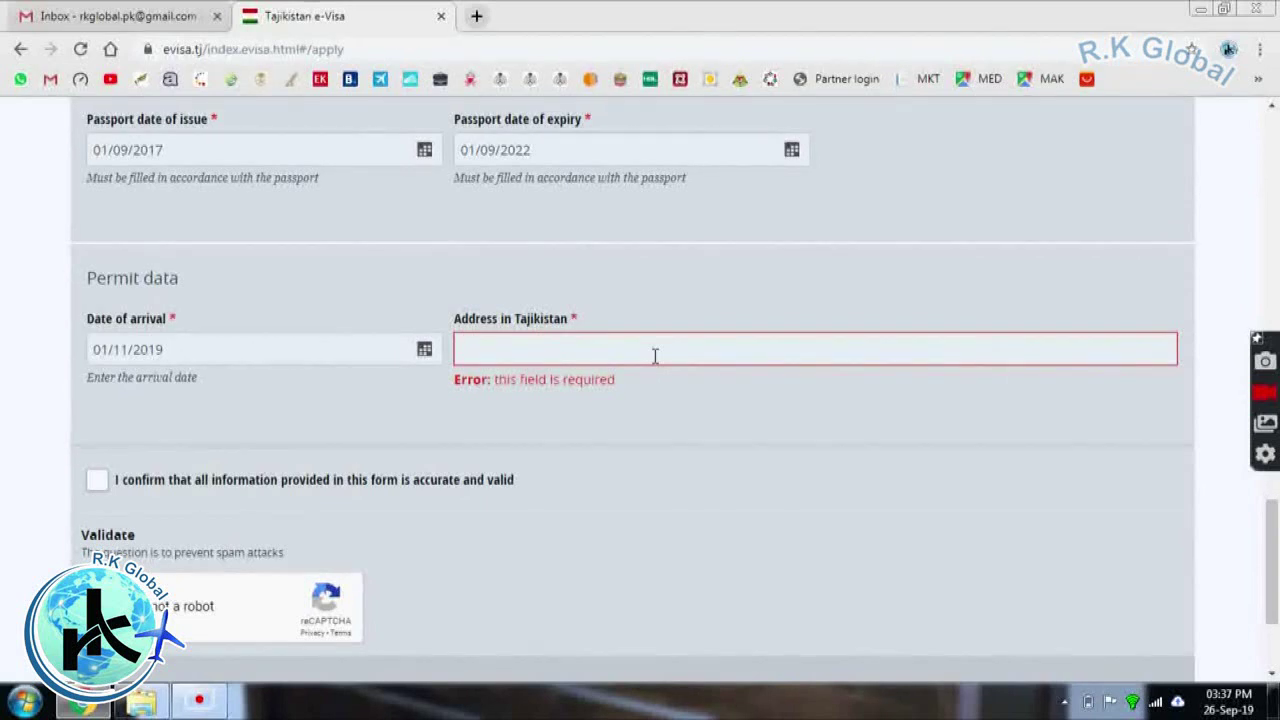
Enter 'TAJ HOTEL, DUSHANBE' as the Tajikistan address and tick the accuracy confirmation
type("TAJ HOTEL, DUS")
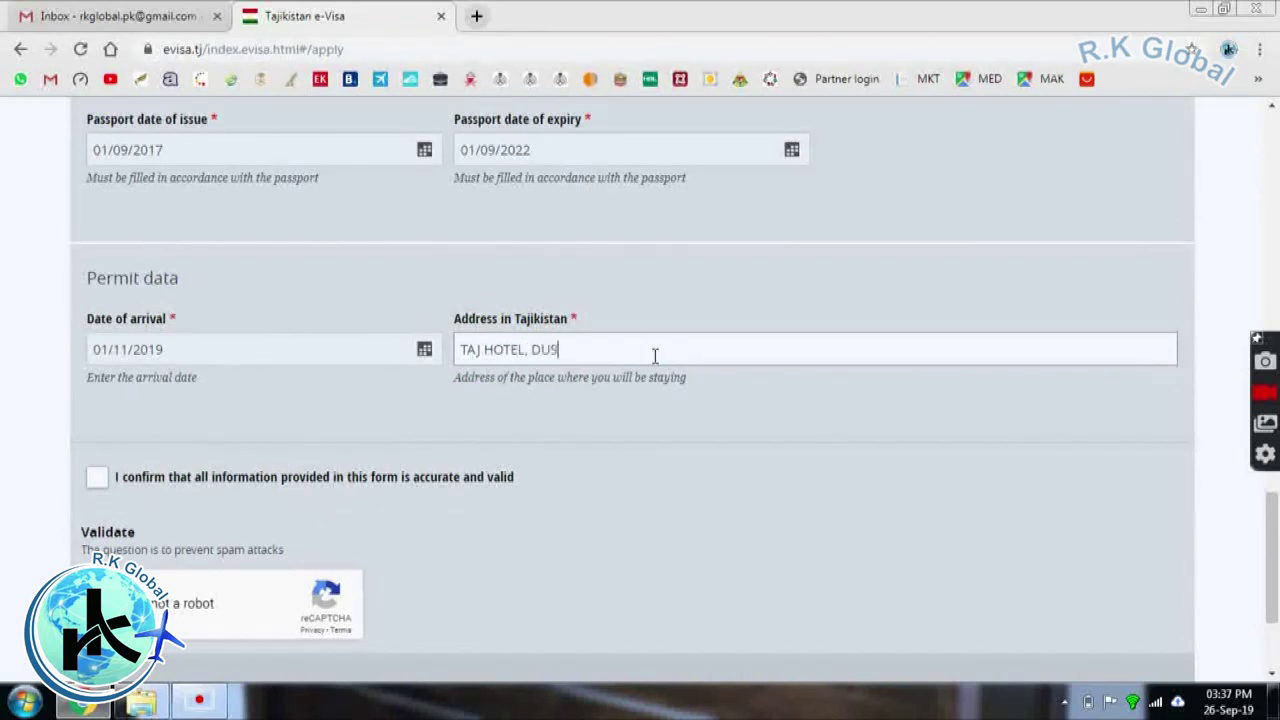
type("HANBE")
left_click(96, 478)
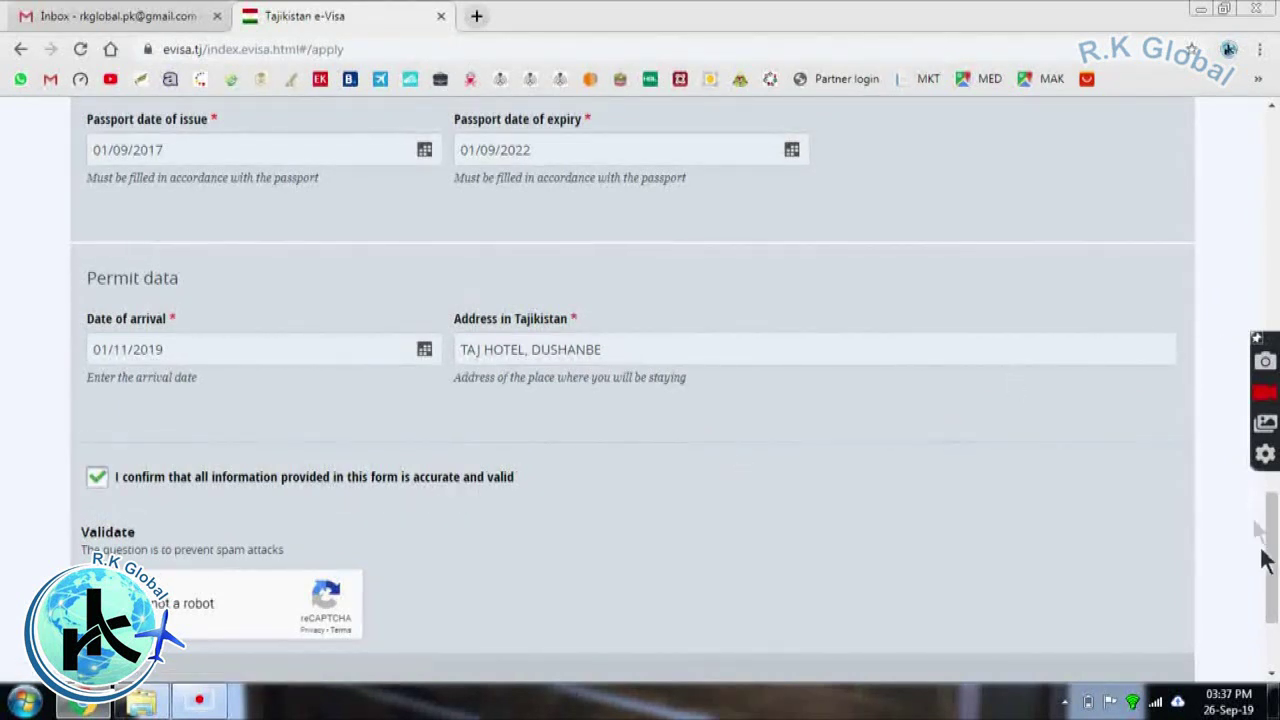
scroll(1272, 558, "down", 2)
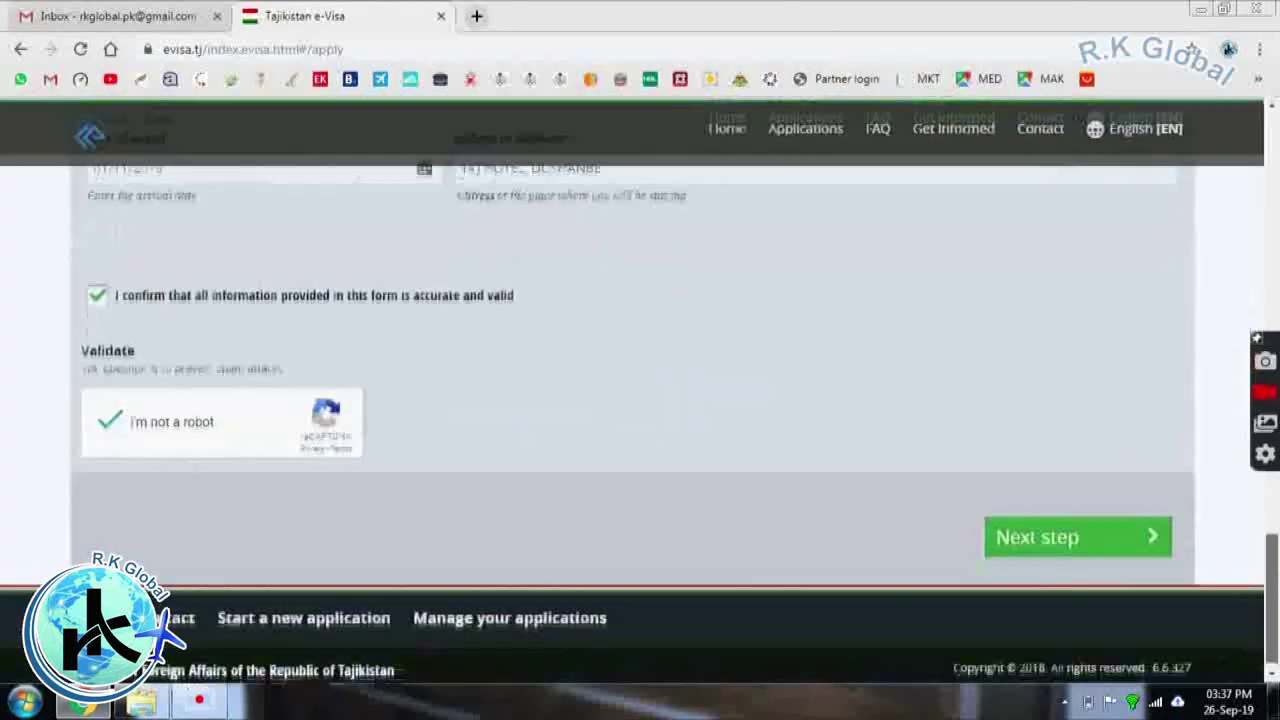
Advance to document upload and attach the scan 2019-20 A as the passport
left_click(1064, 540)
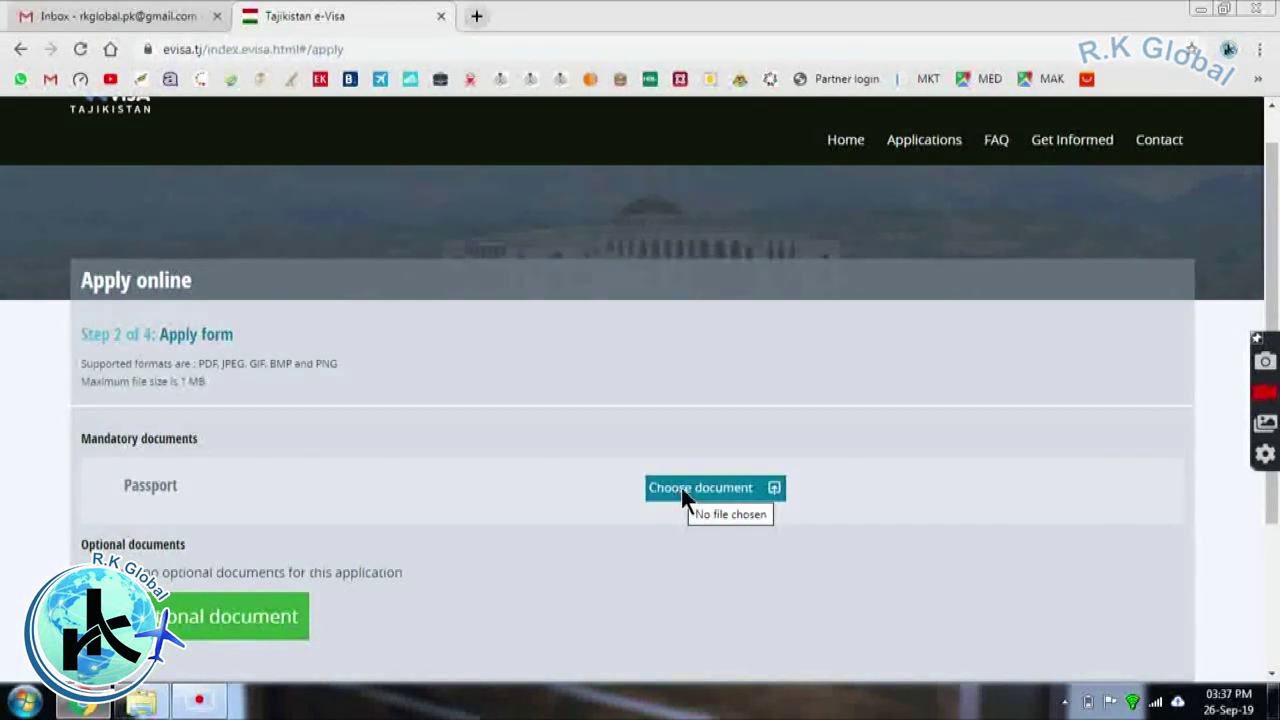
left_click(681, 488)
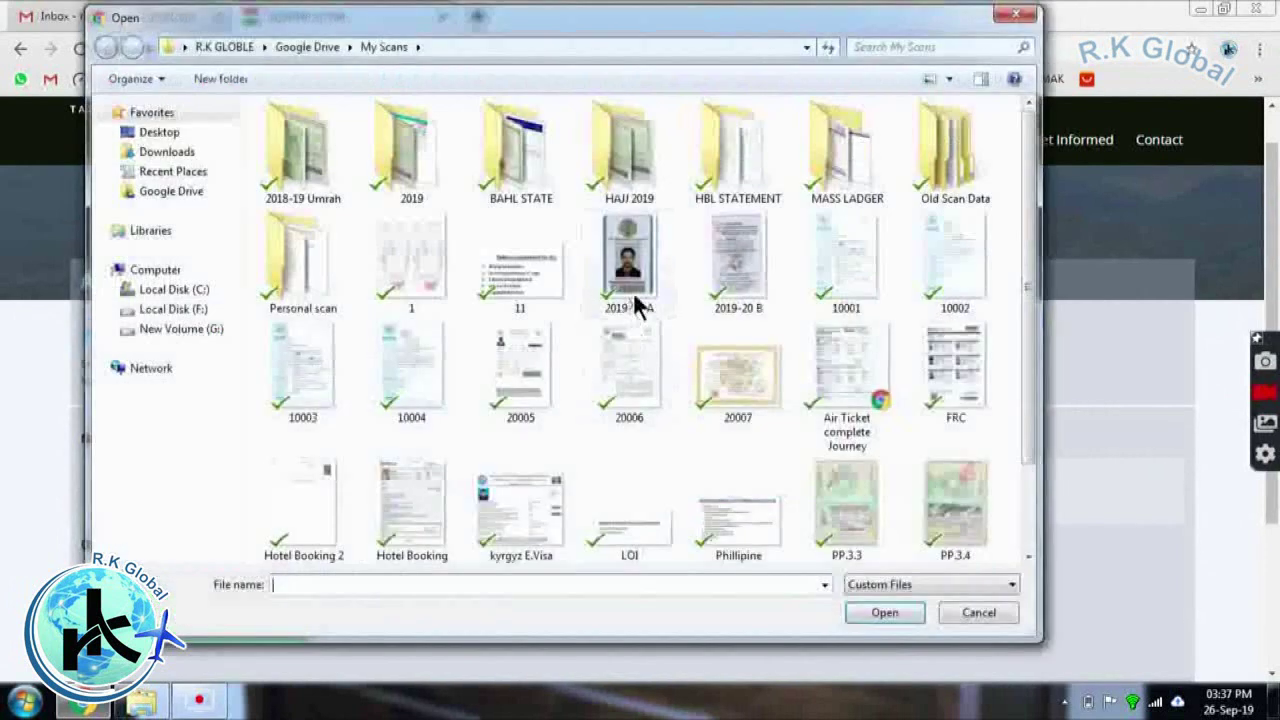
left_click(634, 300)
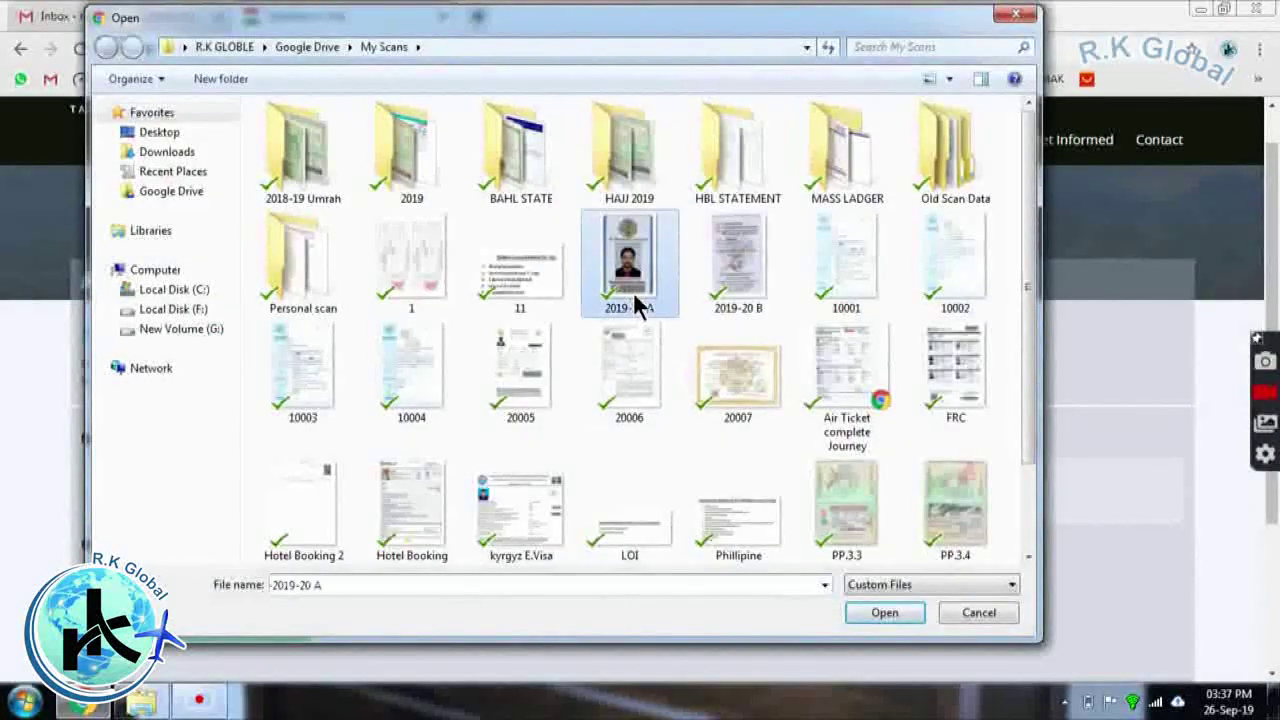
left_click(863, 612)
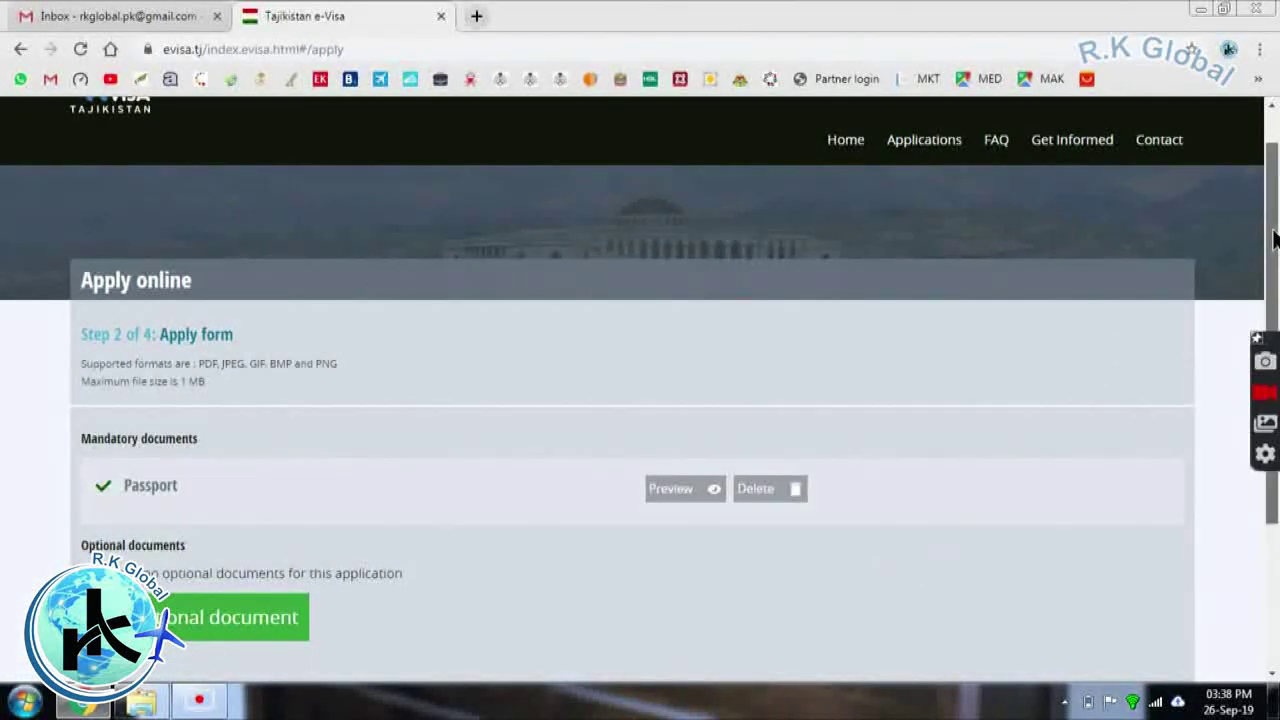
Add four empty optional document rows, New Document 1 through 4, below the passport
scroll(1117, 340, "down", 1)
scroll(995, 325, "down", 2)
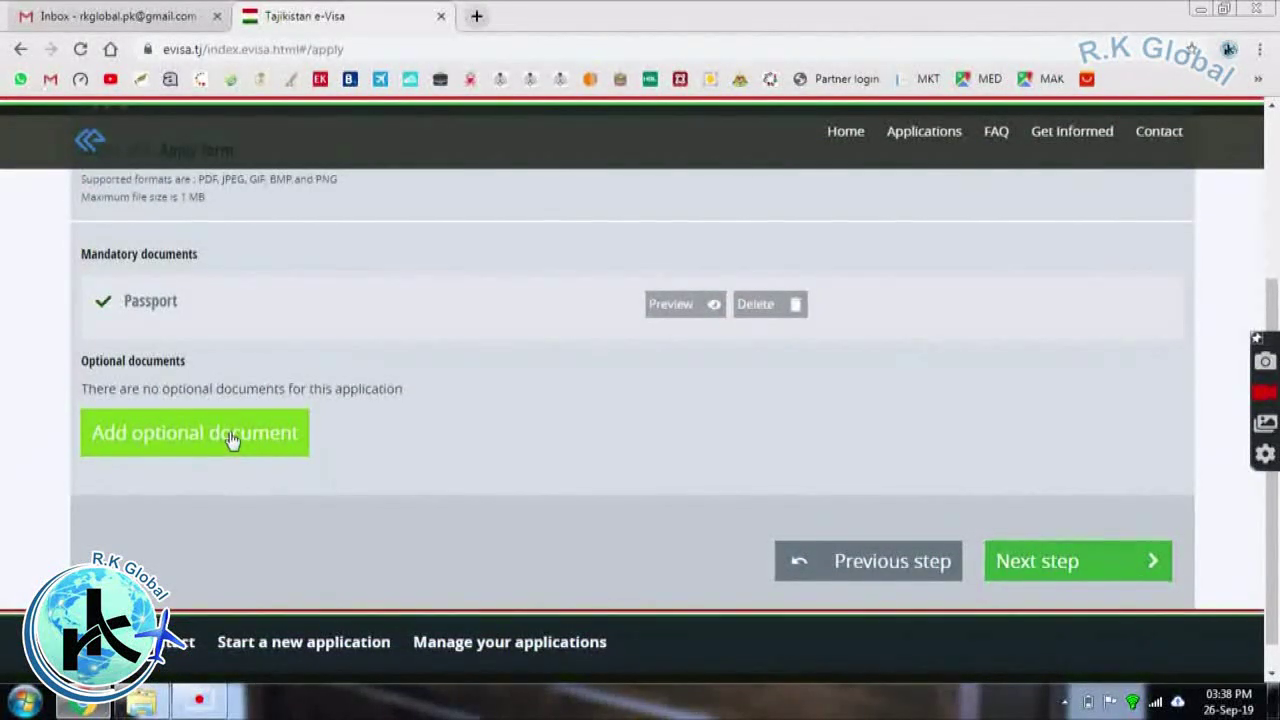
left_click(231, 436)
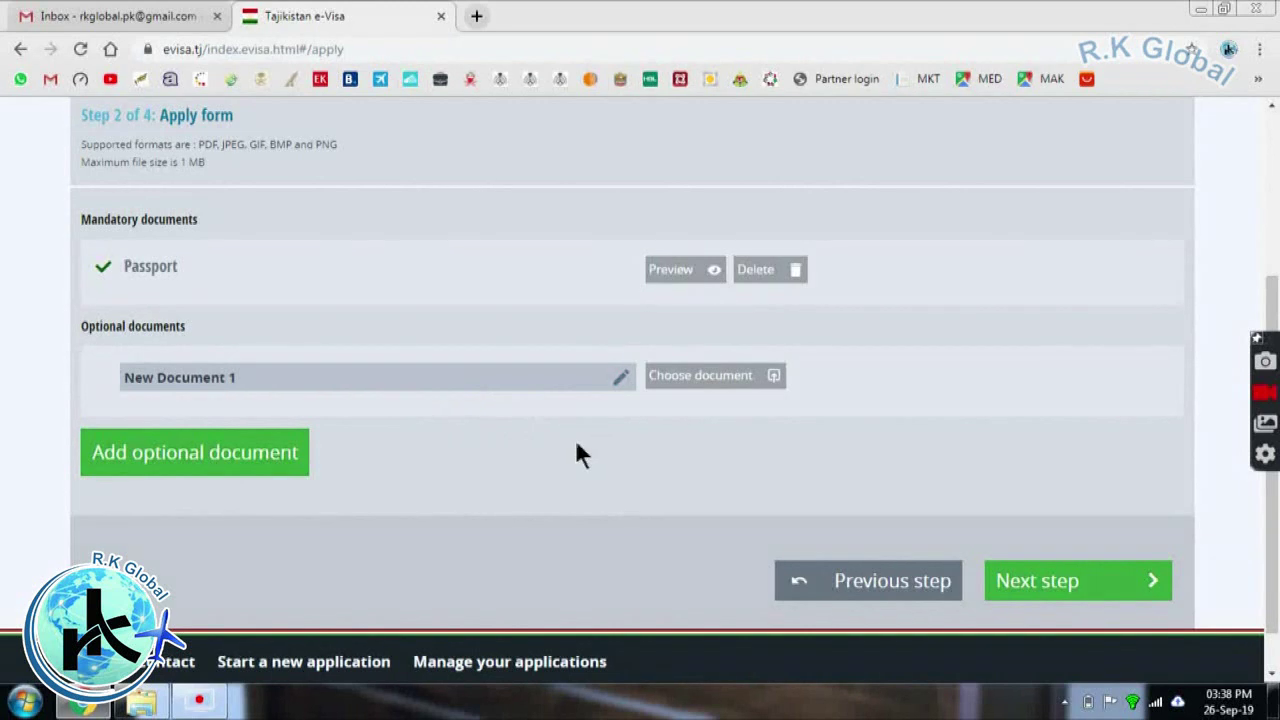
left_click(244, 471)
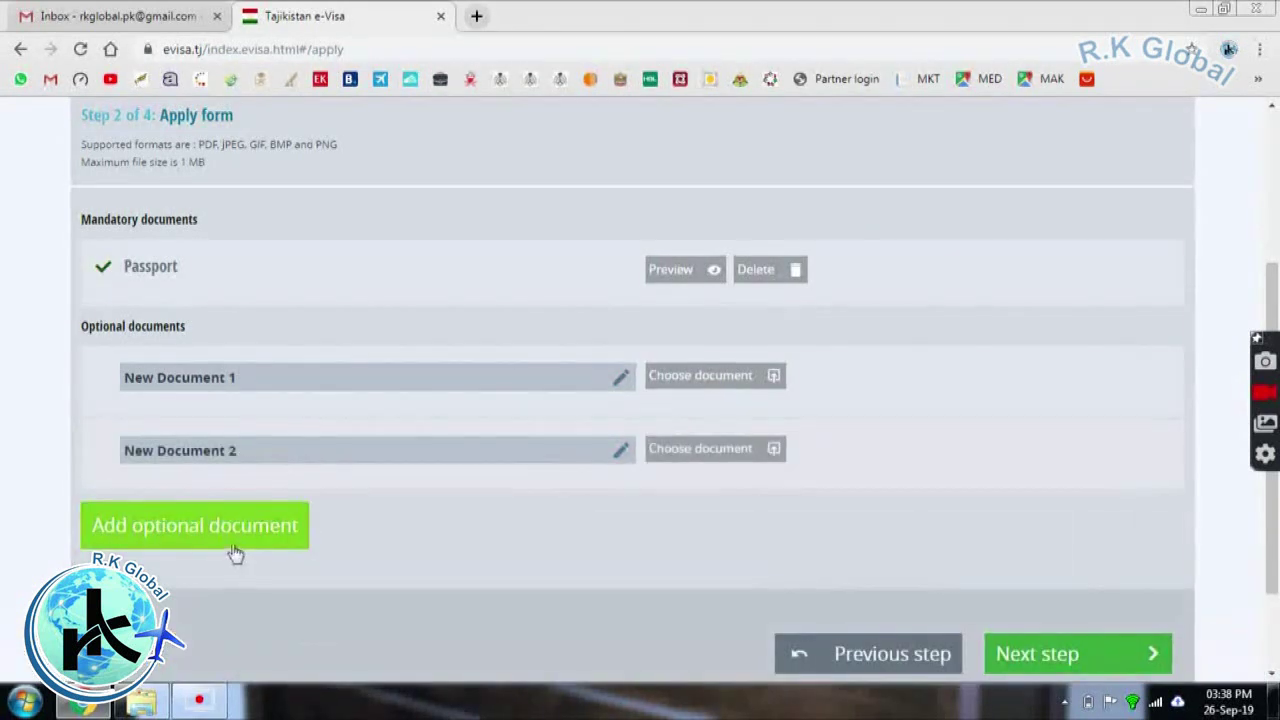
left_click(231, 545)
left_click(209, 610)
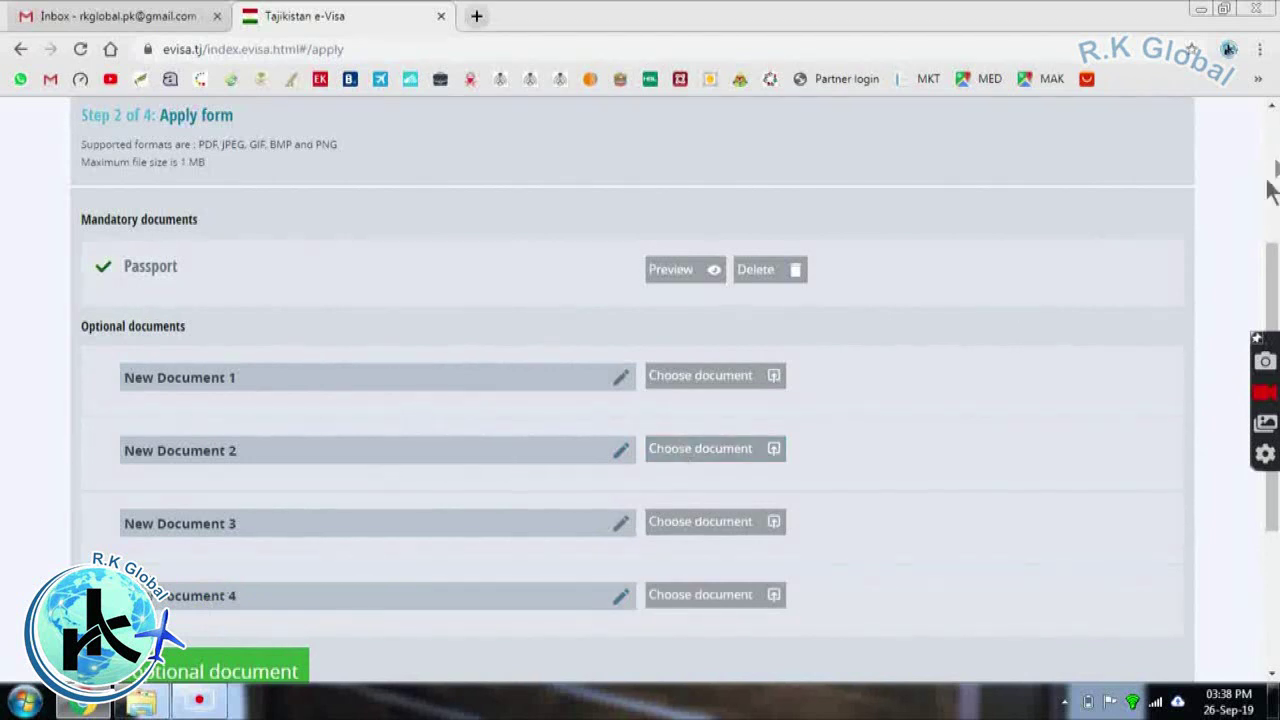
scroll(1274, 262, "down", 3)
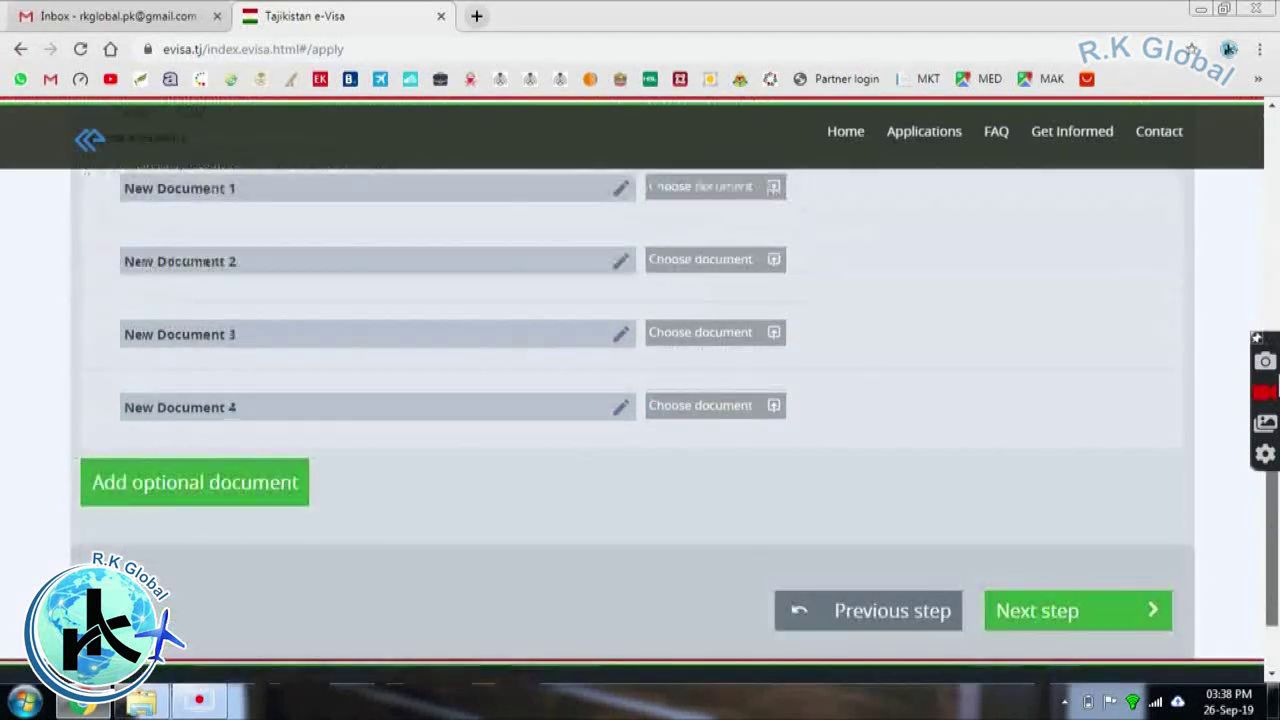
scroll(1258, 252, "up", 3)
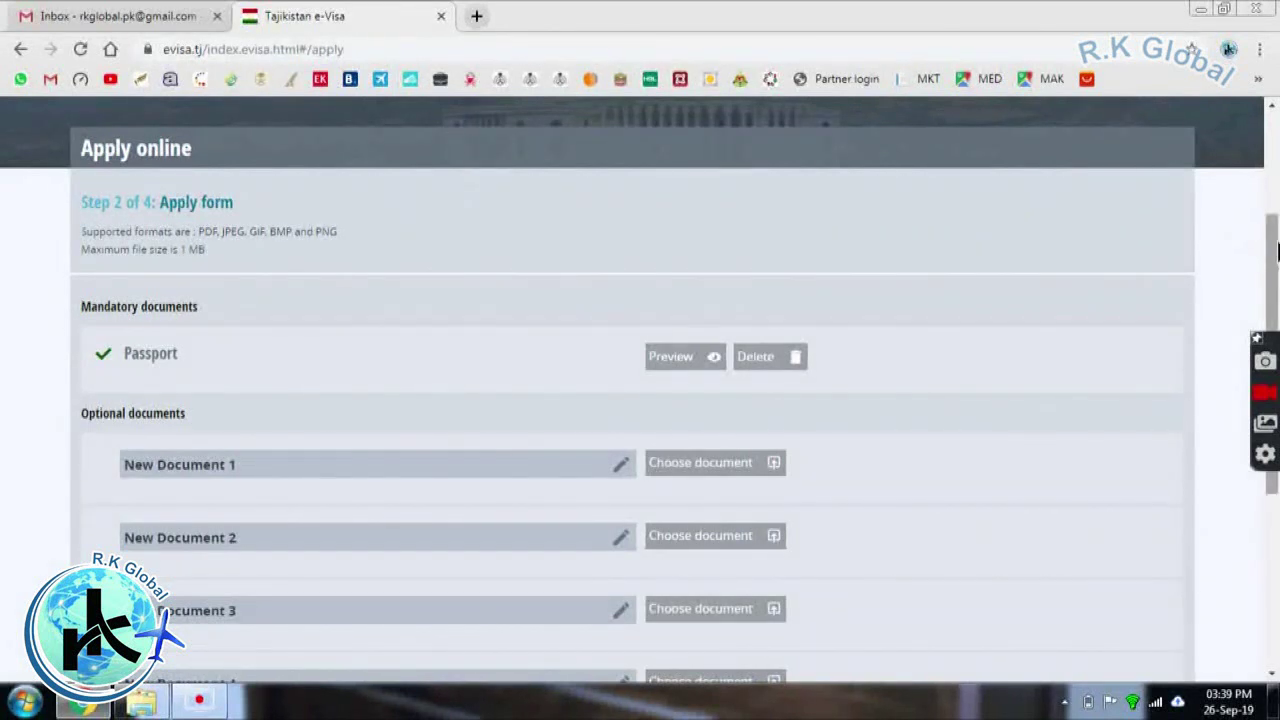
left_click_drag(1276, 250, 1276, 300)
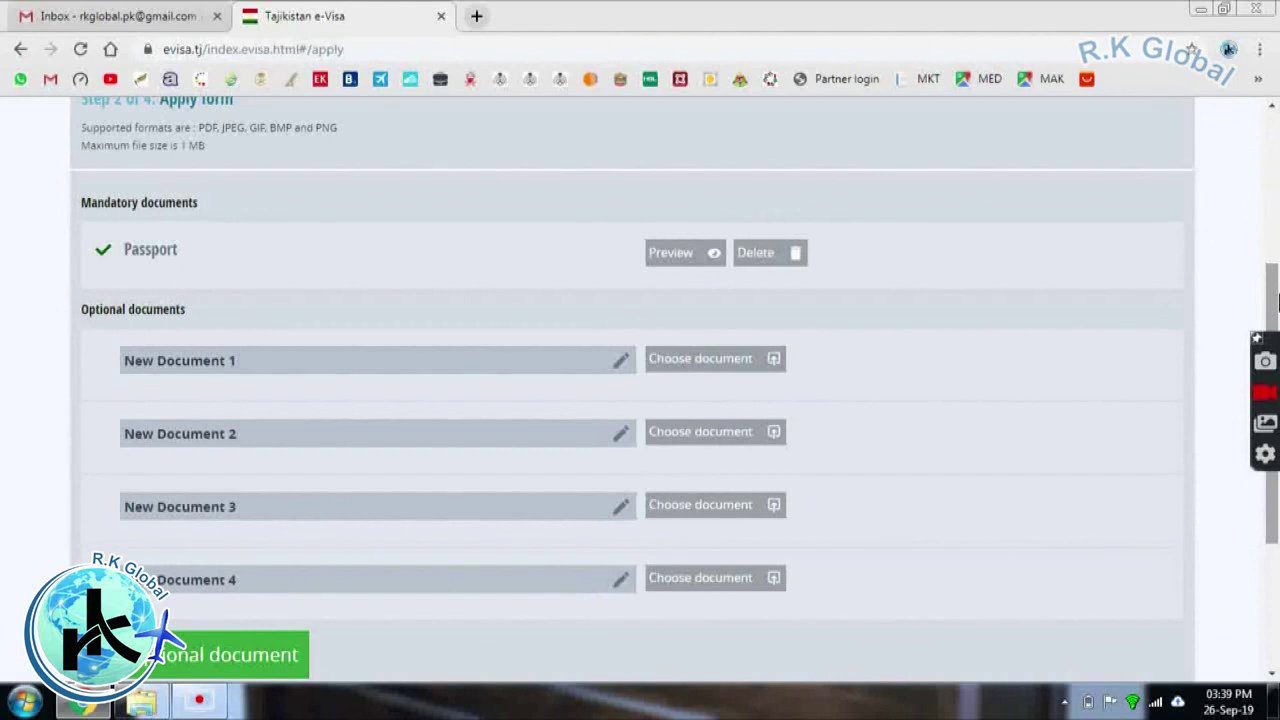
left_click_drag(1276, 300, 1255, 278)
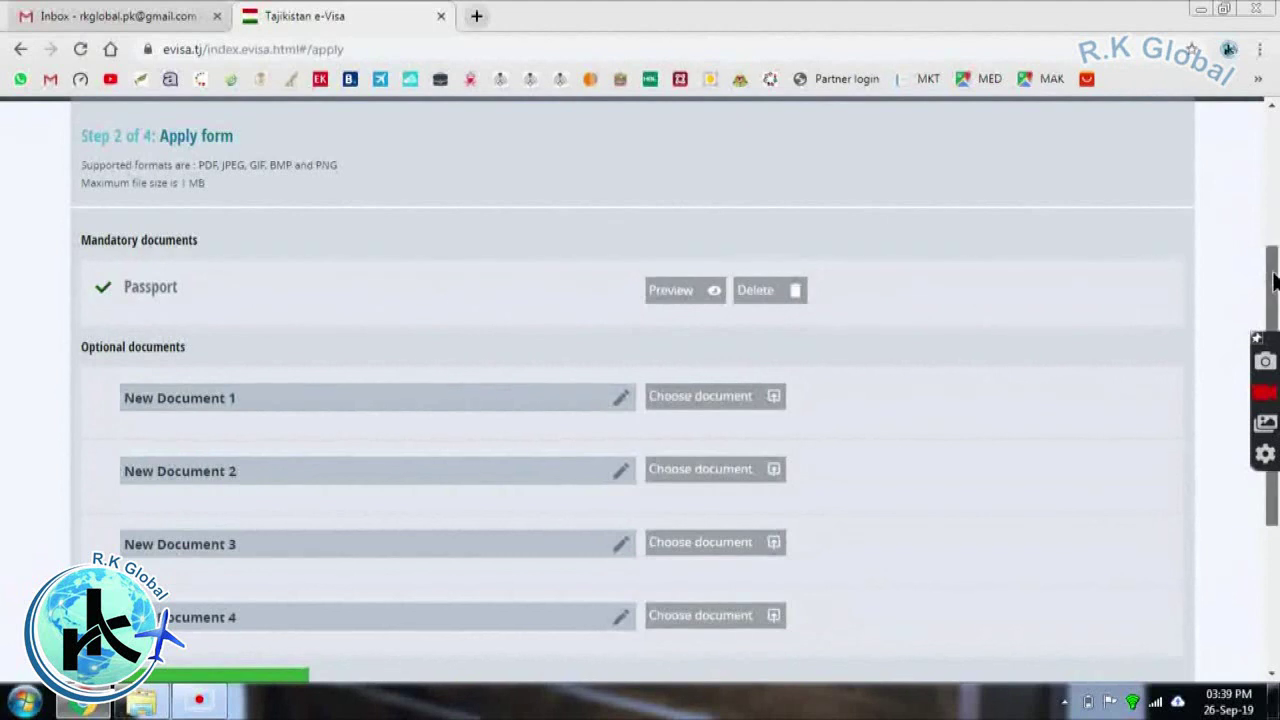
scroll(1274, 282, "down", 3)
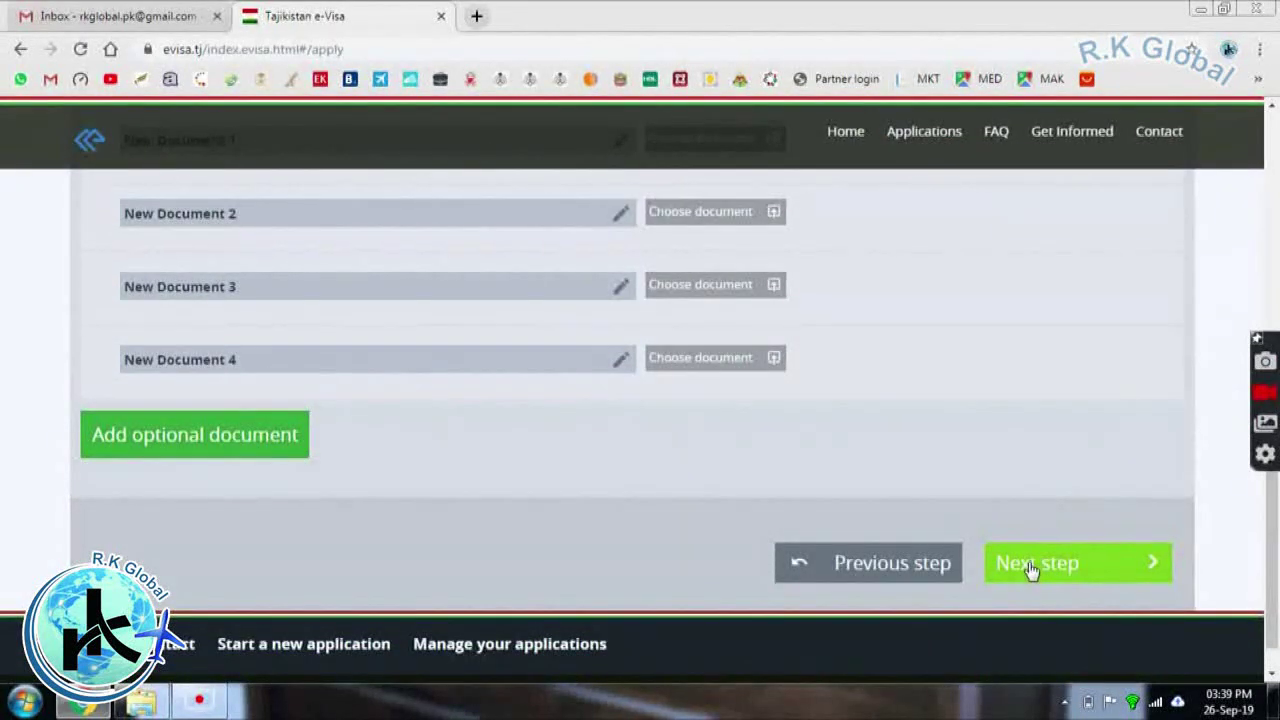
Check the applicant data on the review page and submit it, reaching the USD 50 payment page
left_click(1031, 566)
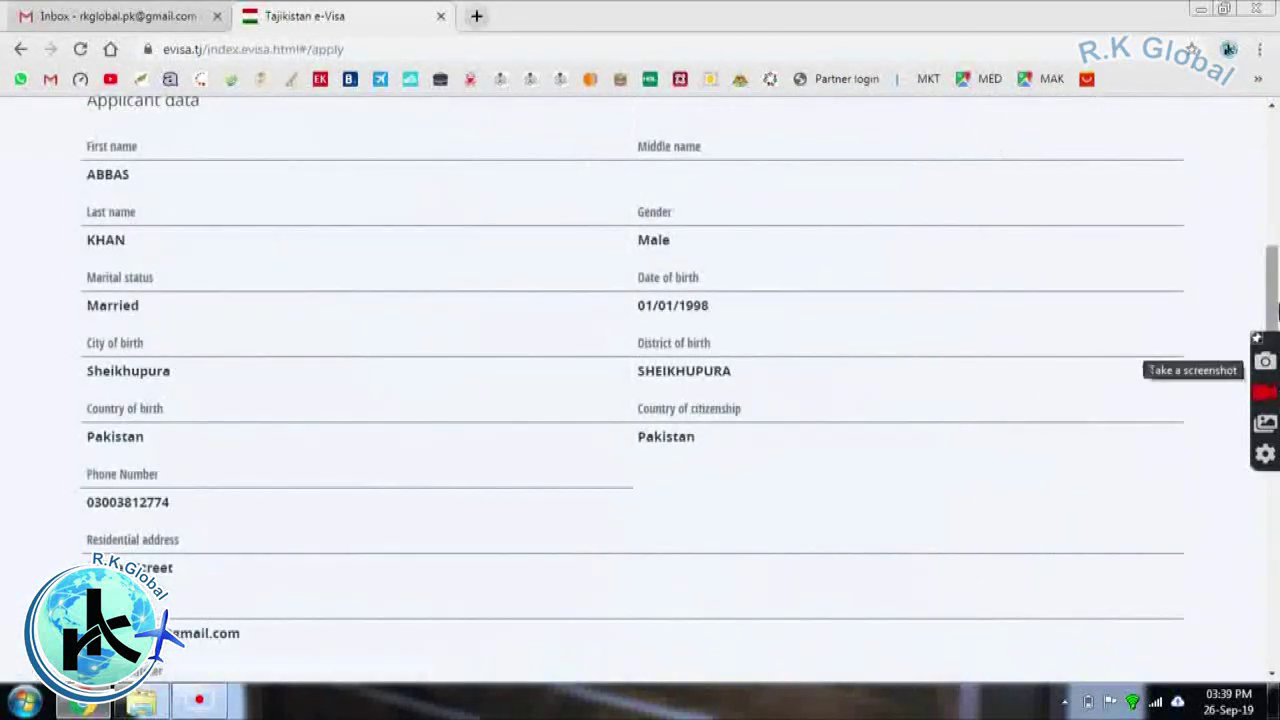
left_click_drag(1273, 301, 1246, 571)
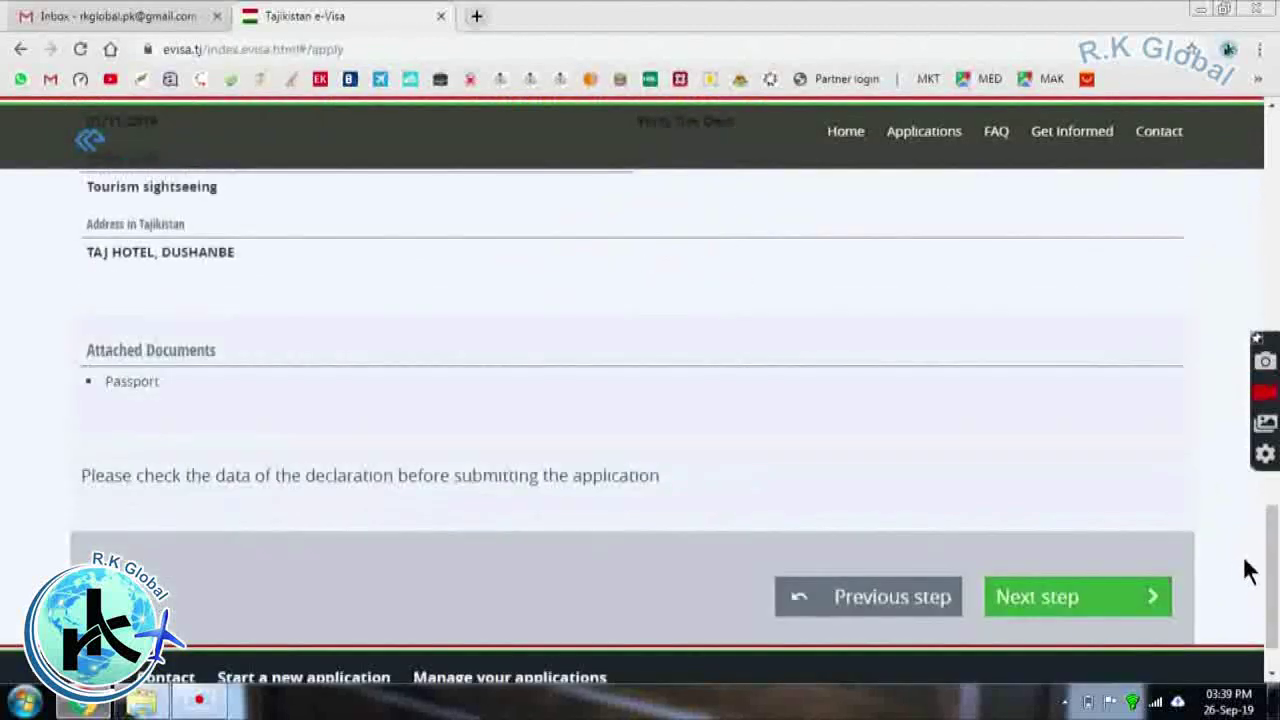
left_click(1077, 599)
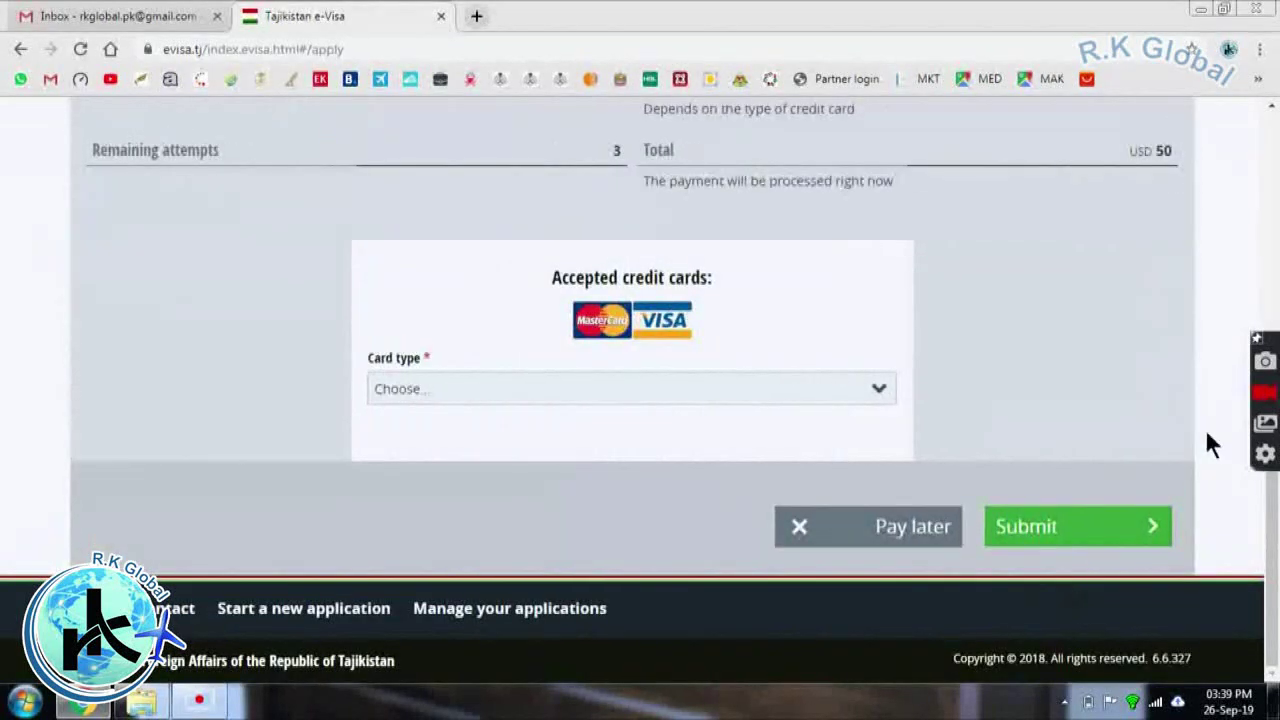
Choose Visa as the card type for the USD 50 payment
left_click_drag(1272, 539, 1275, 537)
scroll(1237, 343, "up", 5)
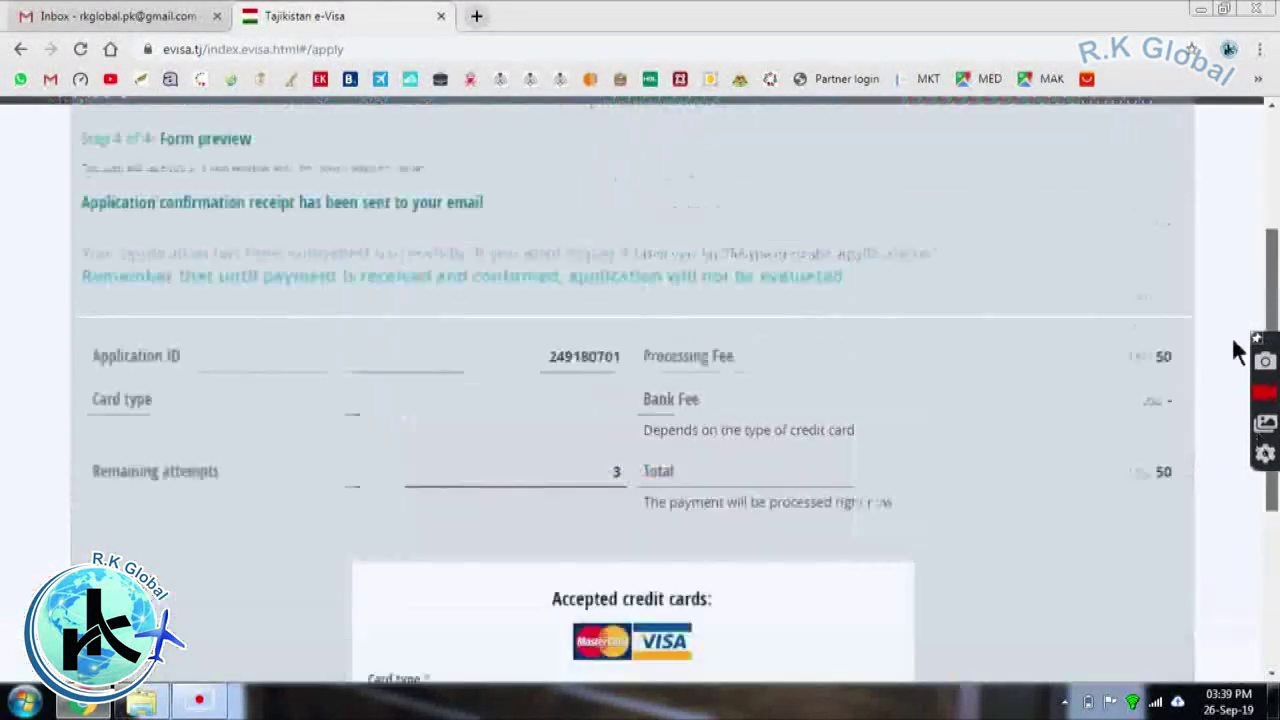
scroll(1240, 362, "down", 2)
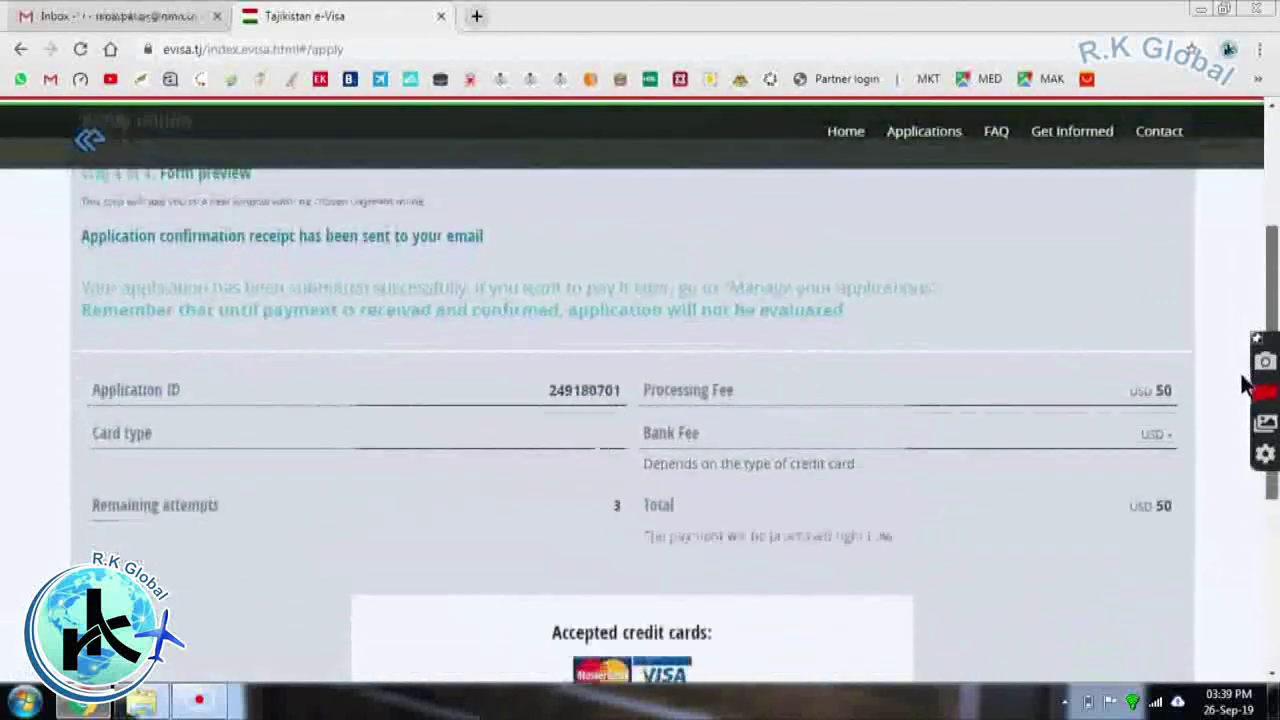
scroll(1245, 385, "up", 1)
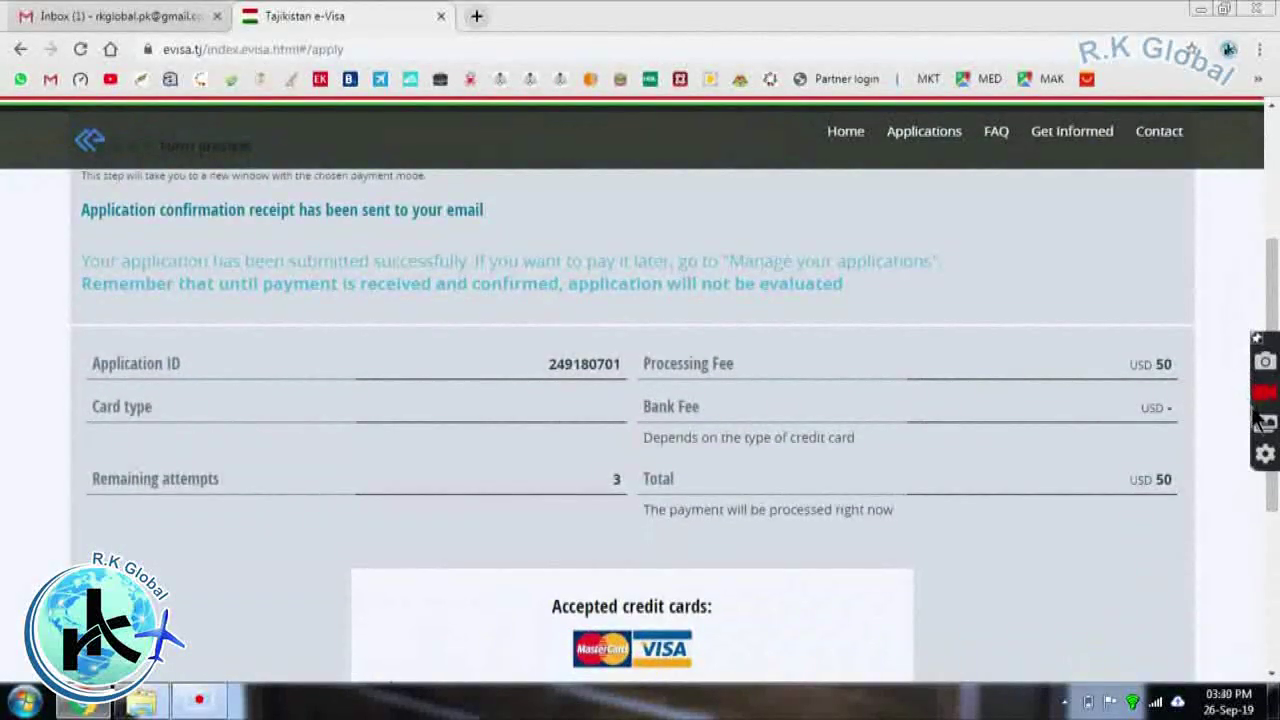
scroll(1275, 270, "down", 2)
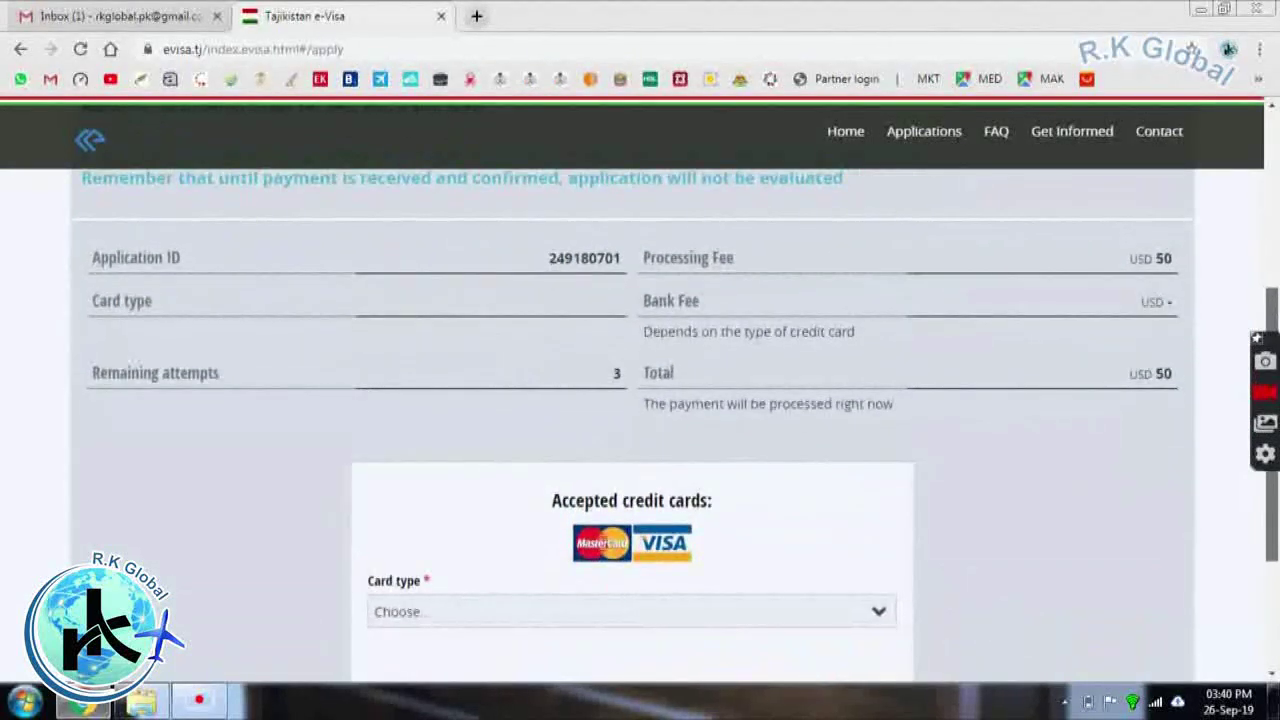
scroll(640, 400, "down", 1)
scroll(868, 395, "down", 2)
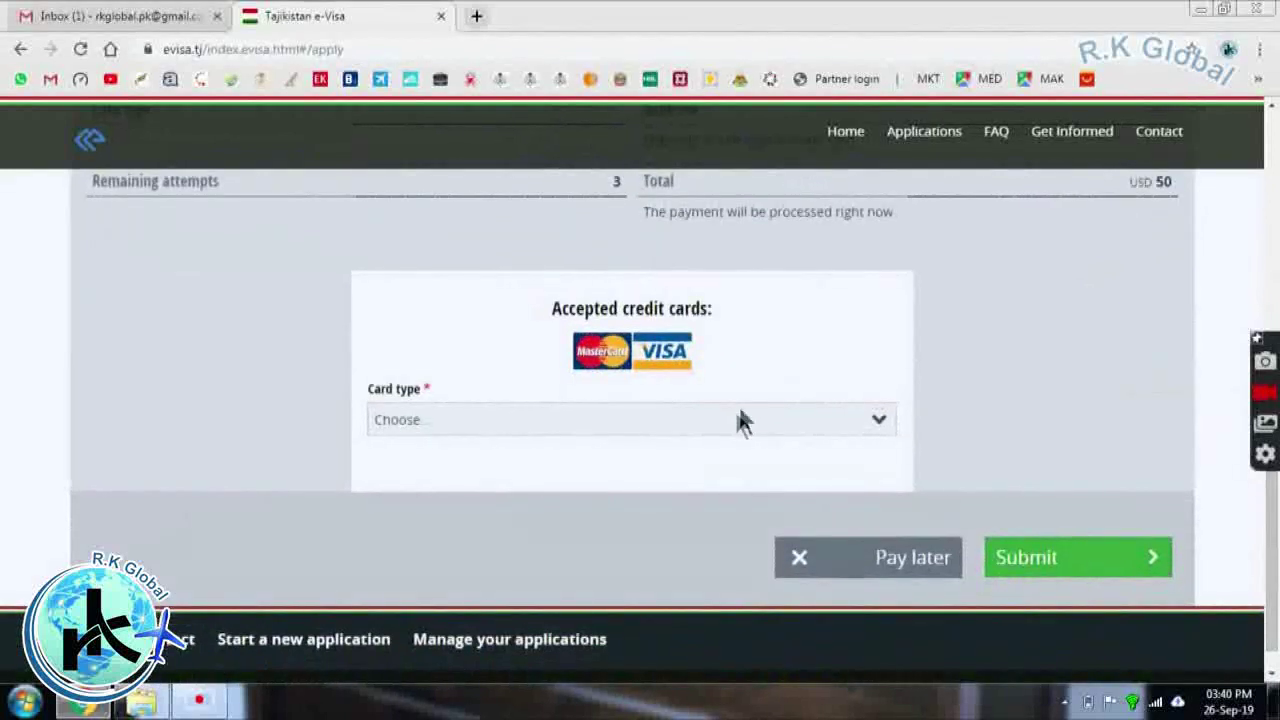
left_click(735, 419)
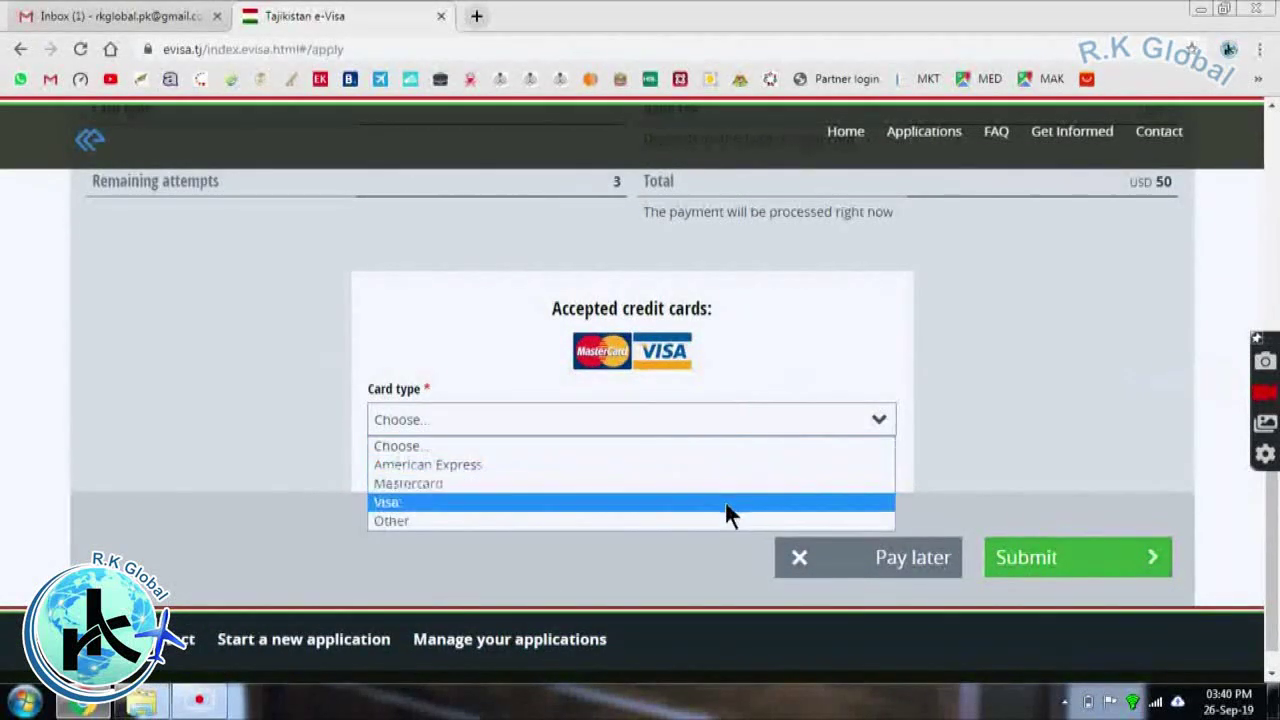
left_click(724, 500)
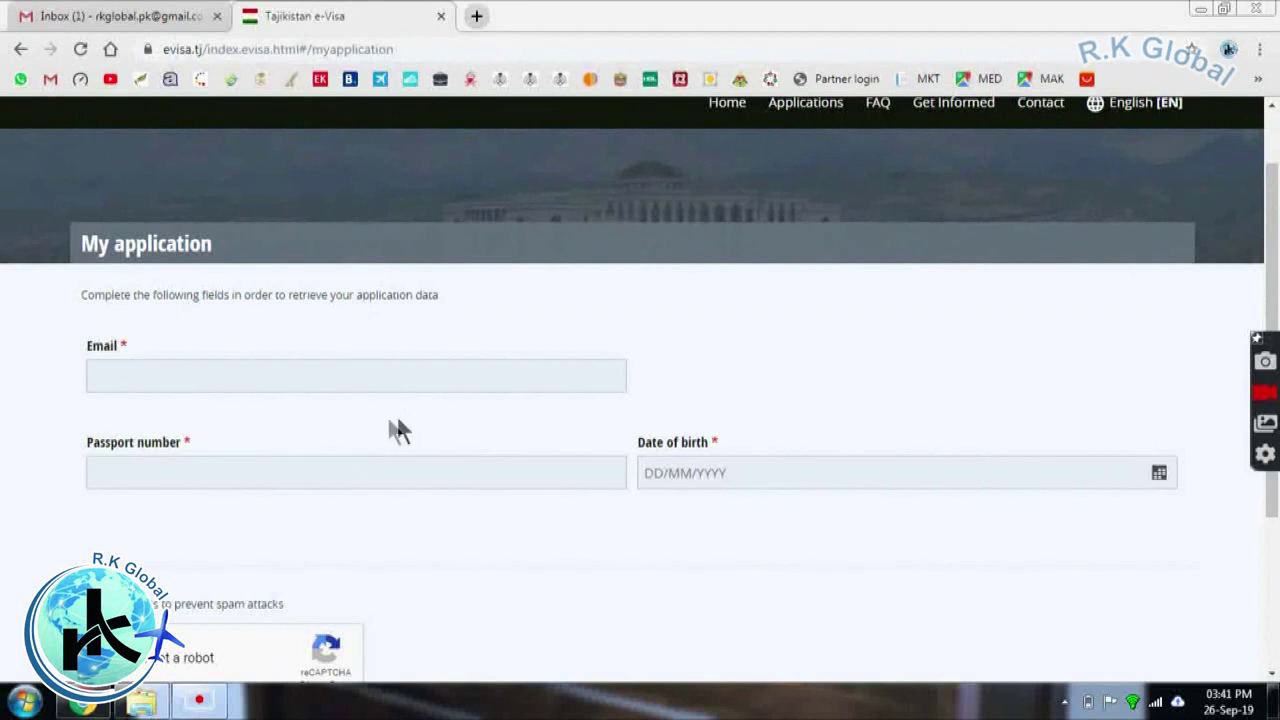
Focus the empty Email field of the My application lookup, raising the invalid and required errors
left_click(348, 383)
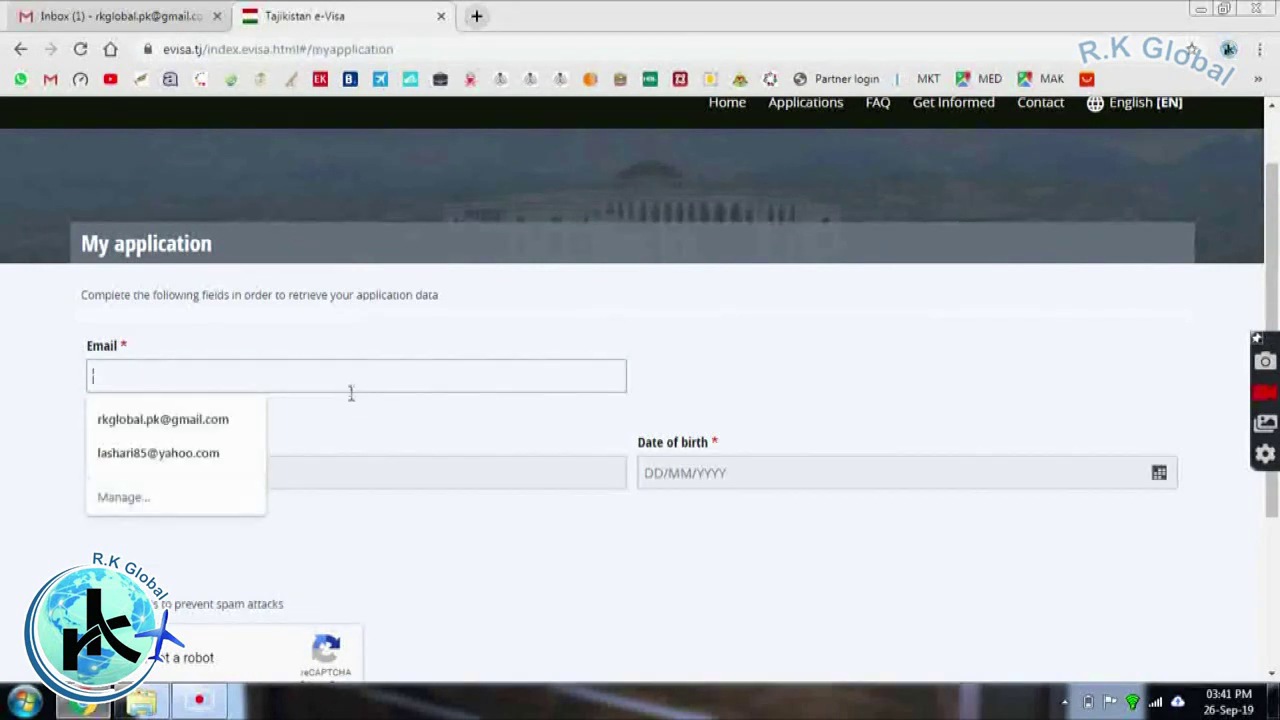
left_click(355, 408)
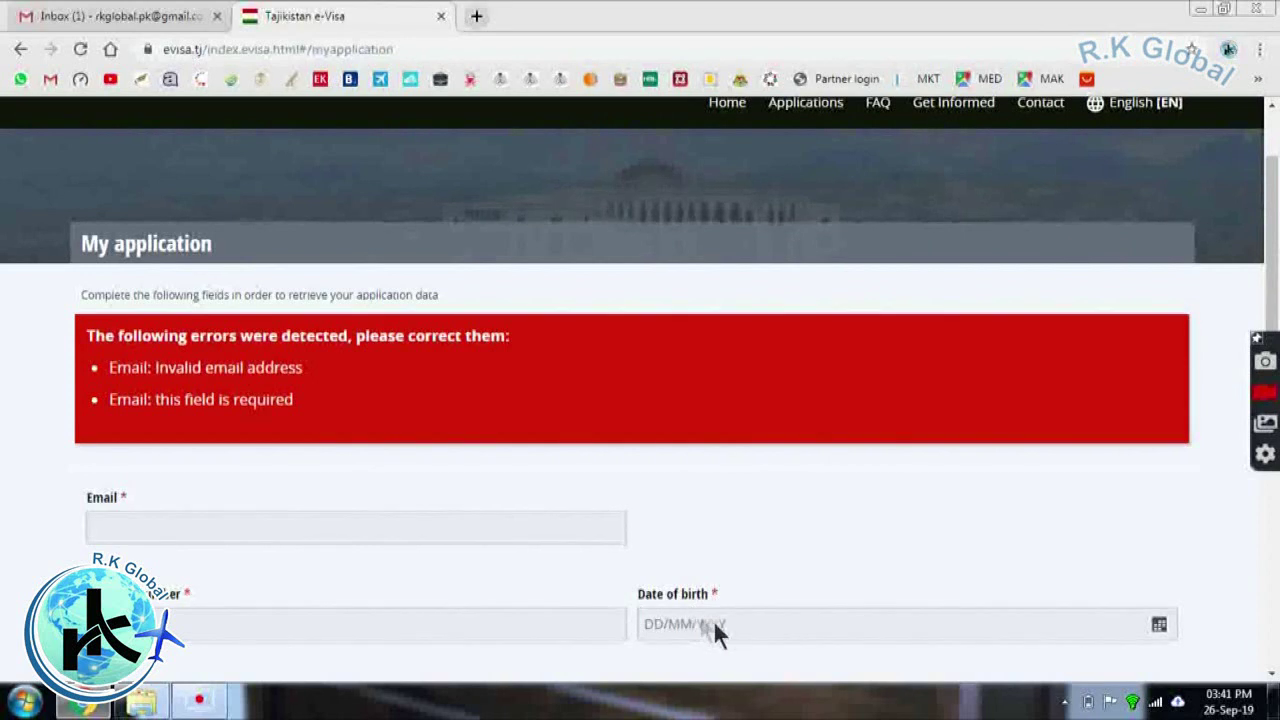
scroll(1272, 262, "down", 3)
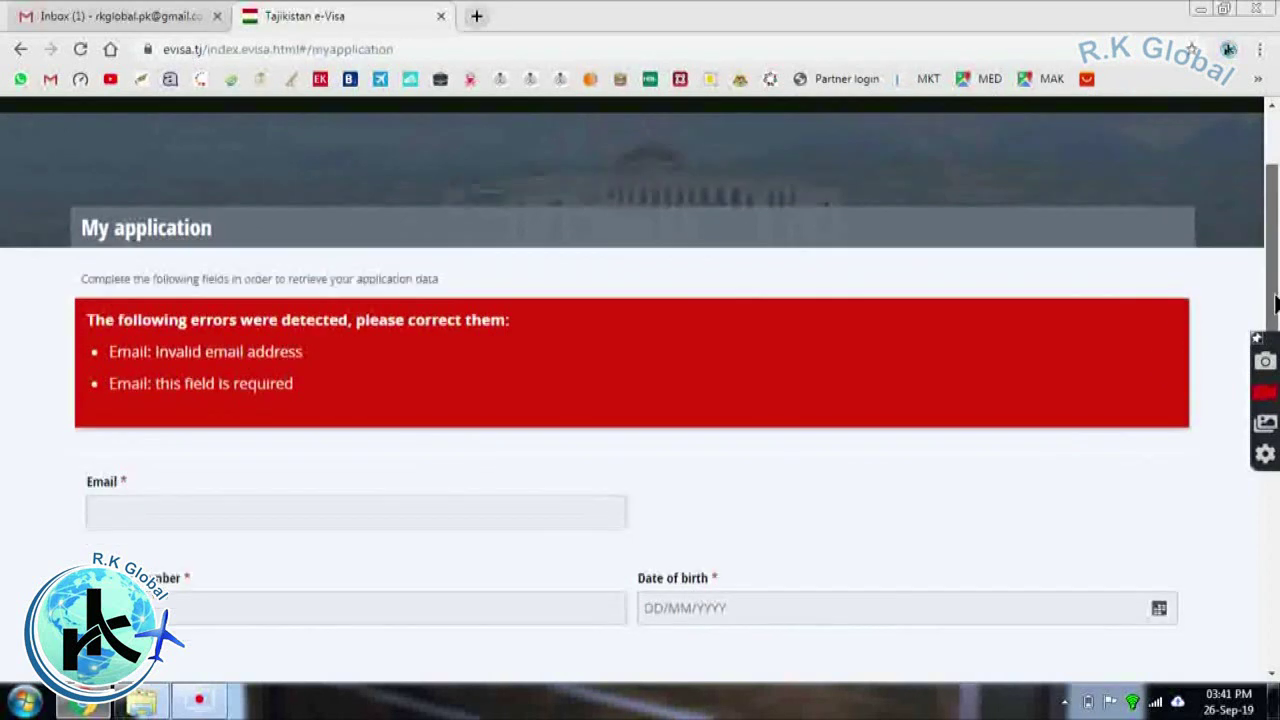